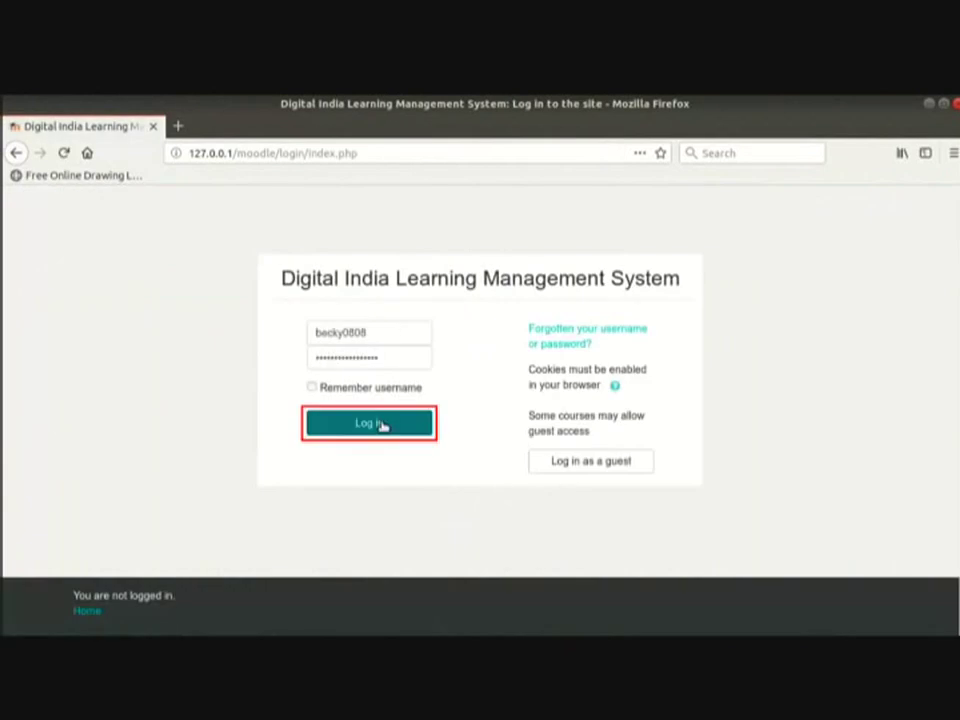
# - Log in with the filled-in credentials and open the Calculus course in editing mode
pyautogui.click(381, 426)
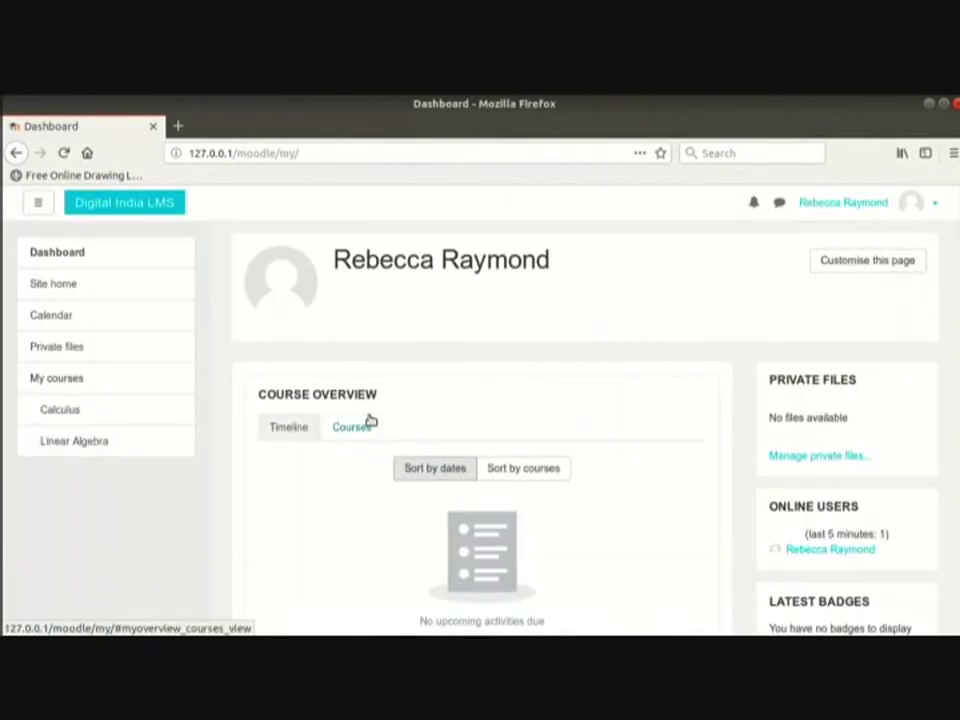
pyautogui.click(60, 409)
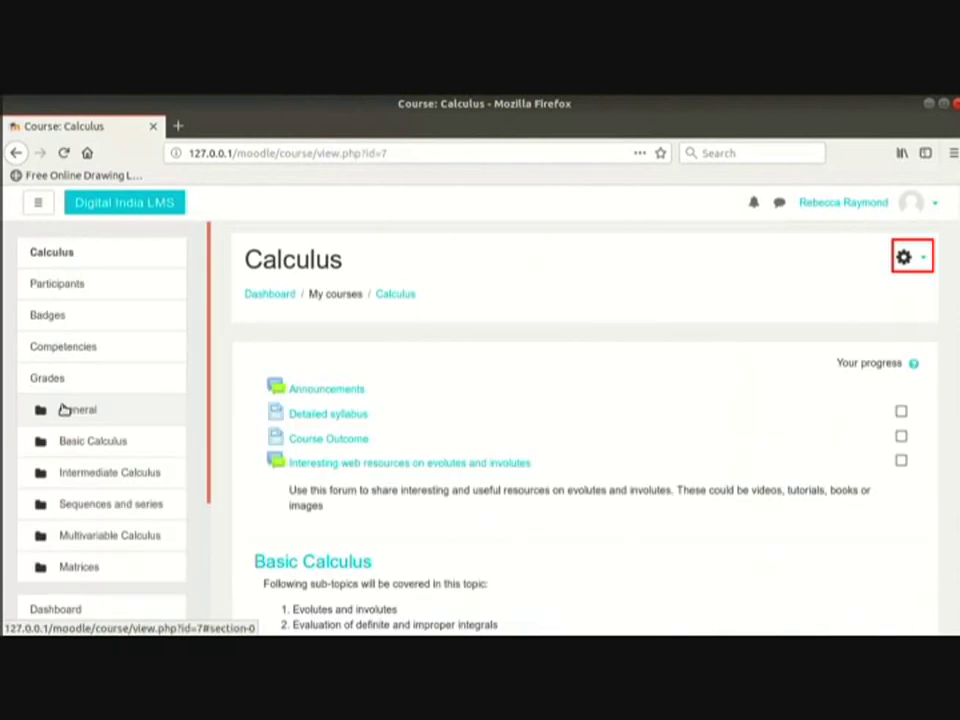
pyautogui.click(905, 257)
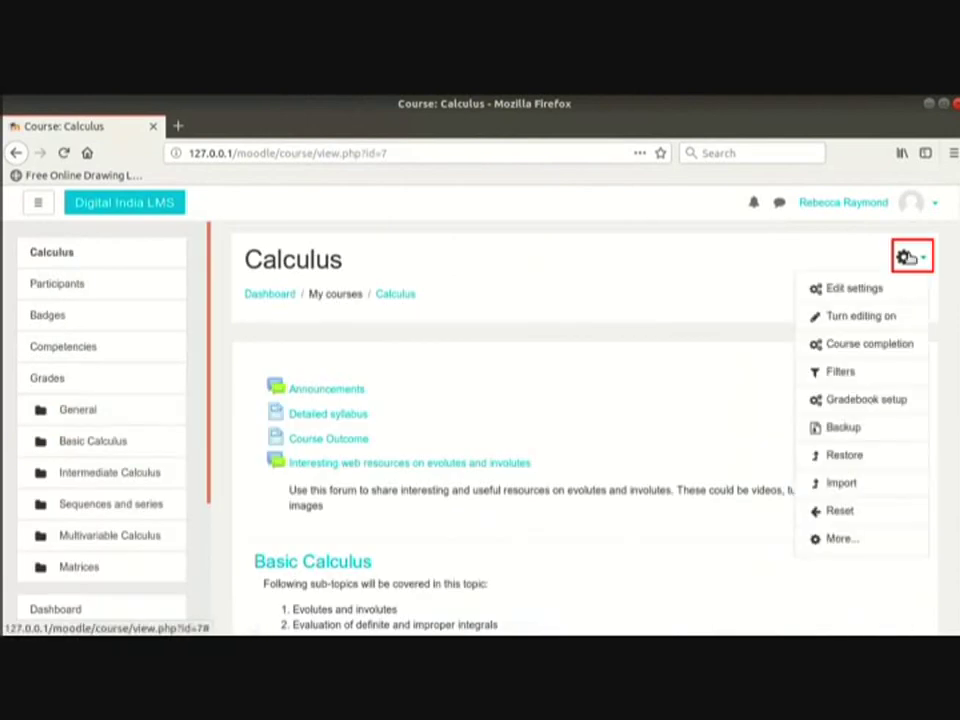
pyautogui.click(887, 317)
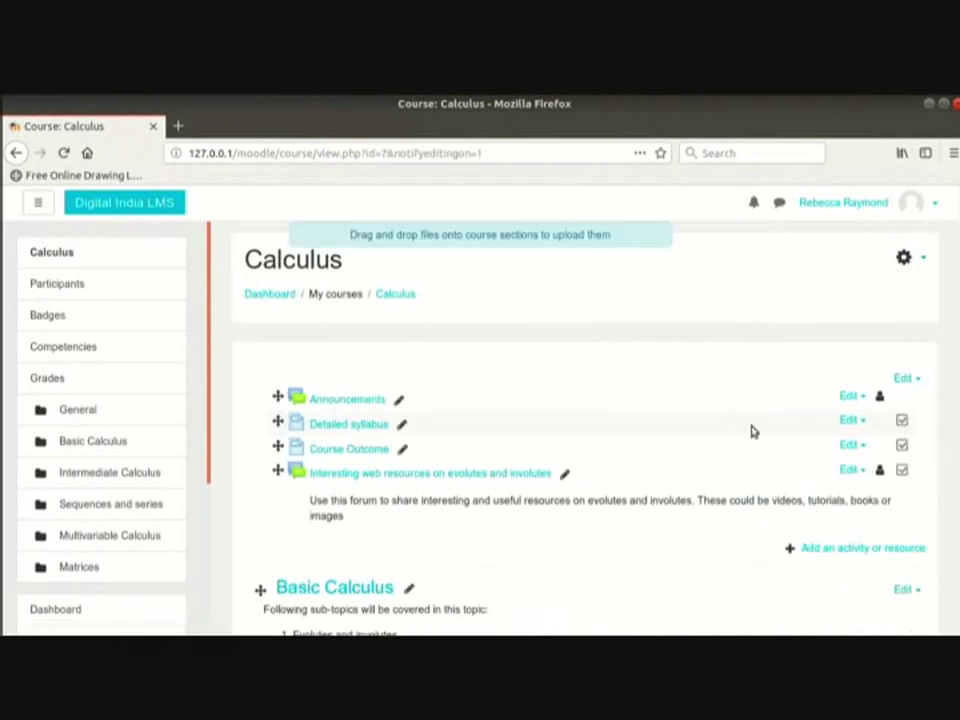
# - Add a new Quiz activity to the Basic Calculus section of the course
pyautogui.scroll(-5, 753, 431)
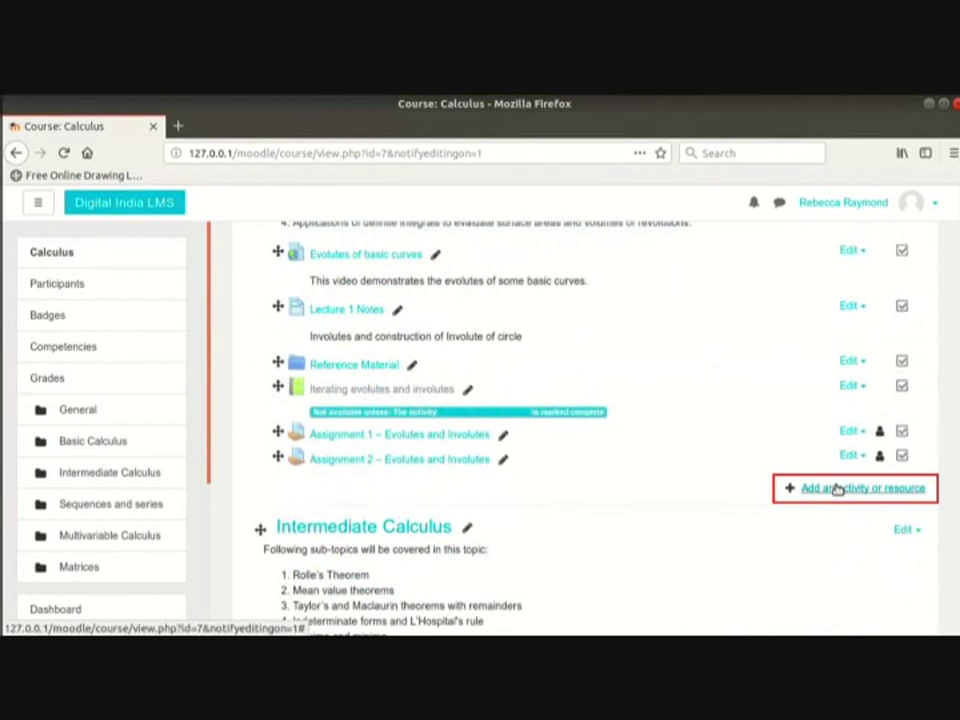
pyautogui.click(836, 488)
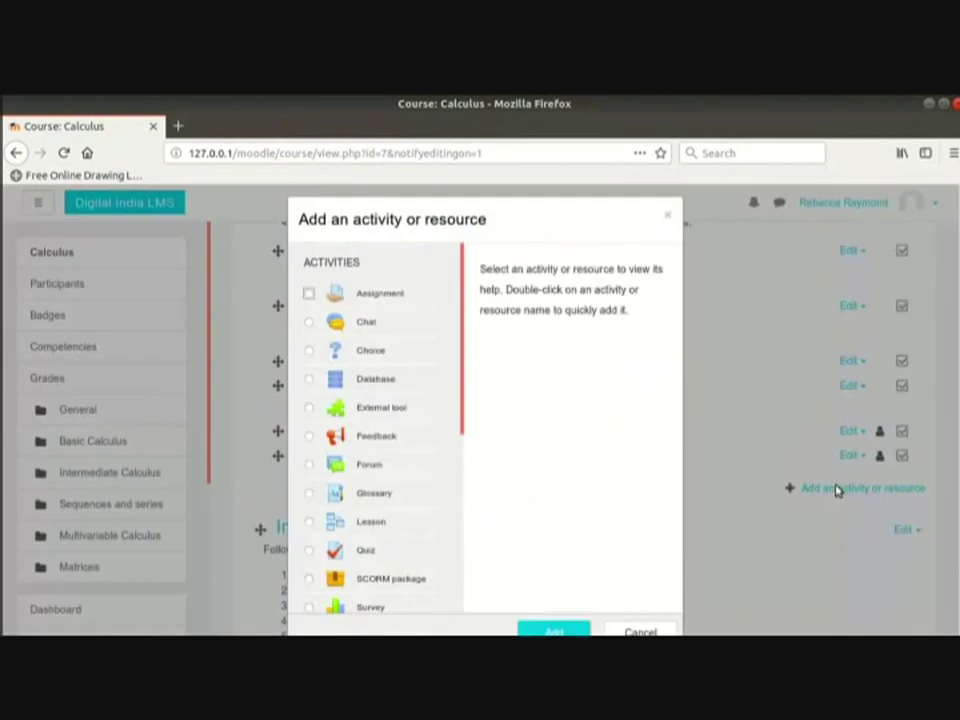
pyautogui.scroll(-3, 393, 424)
pyautogui.scroll(-5, 391, 424)
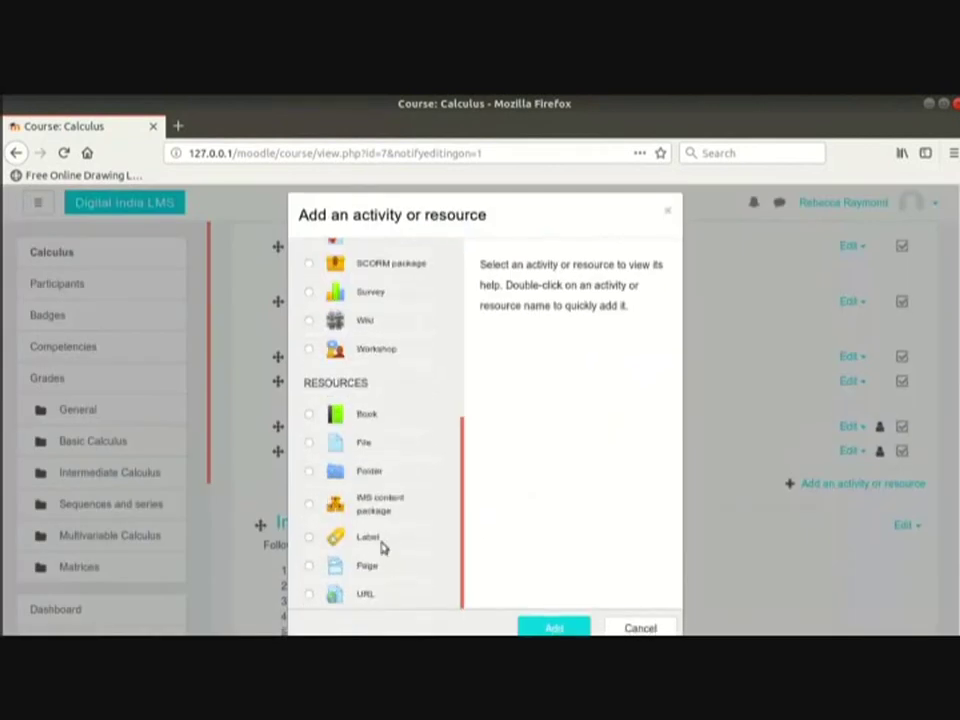
pyautogui.scroll(3, 403, 418)
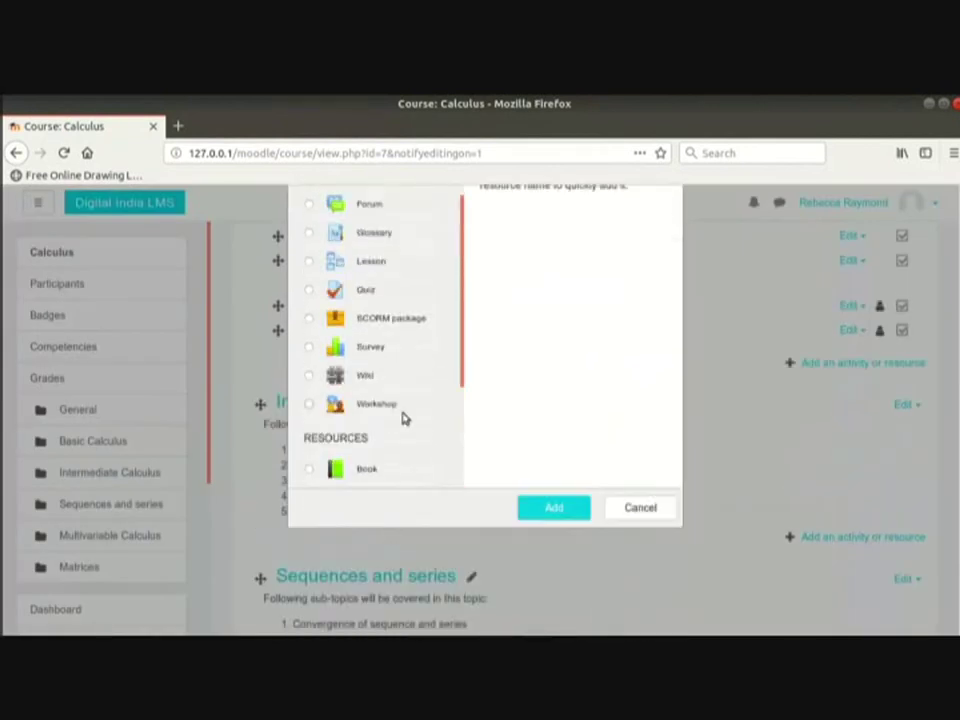
pyautogui.click(366, 296)
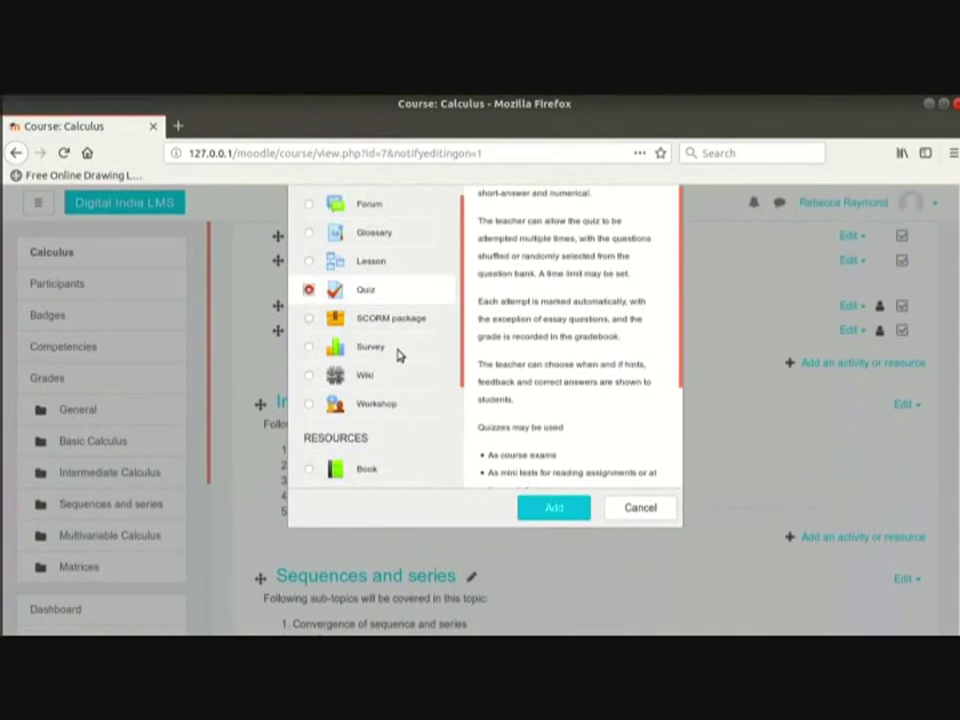
pyautogui.click(550, 510)
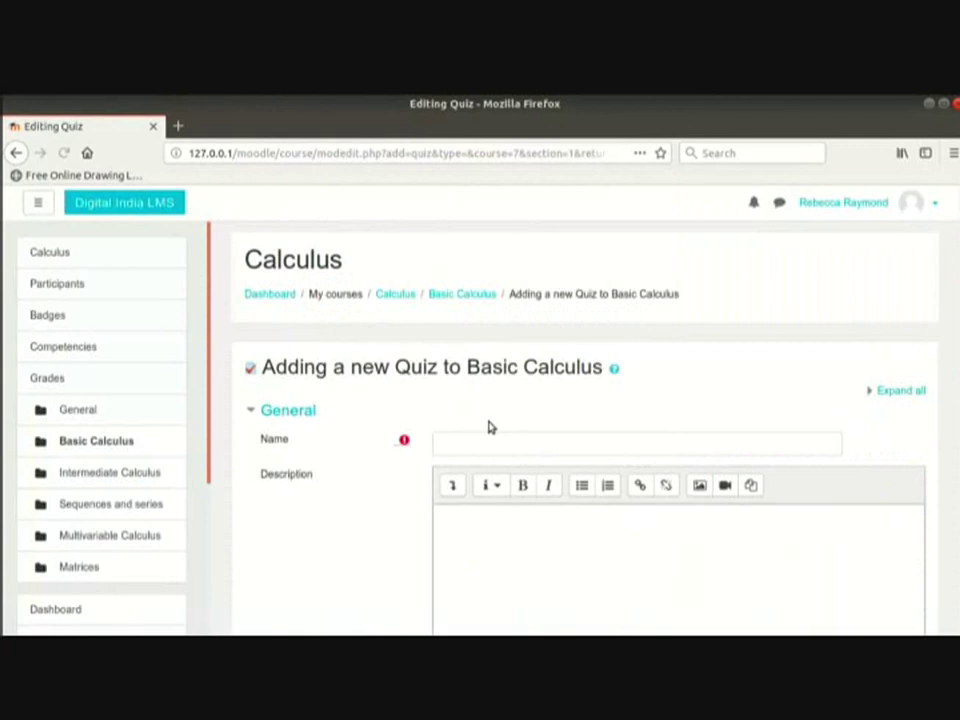
# - Name the new quiz "Quiz 1 - Evolutes and involutes"
pyautogui.click(539, 444)
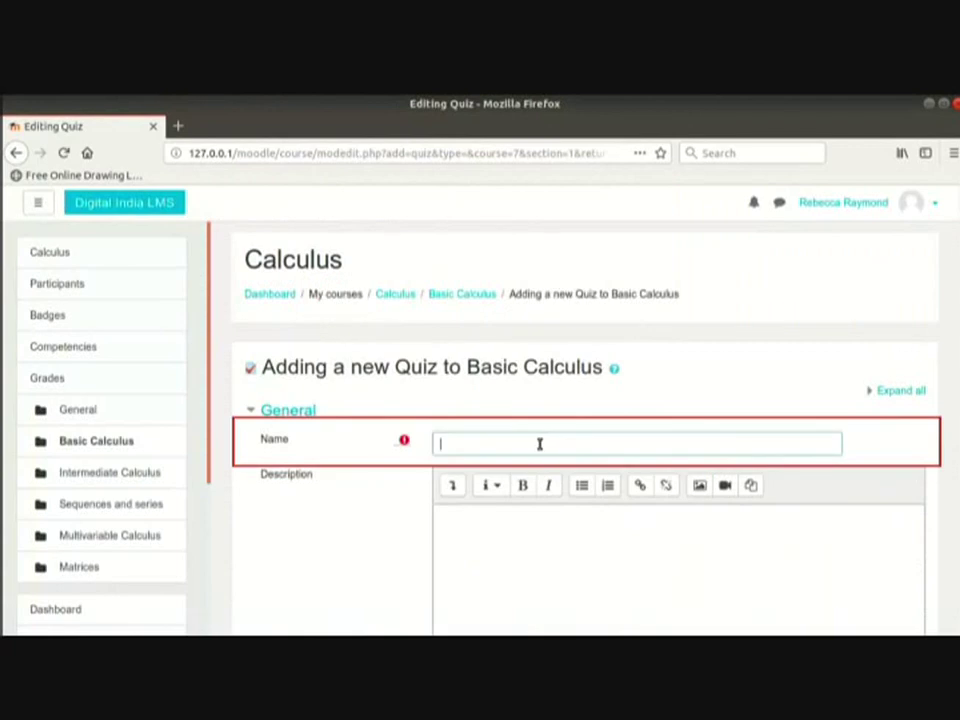
pyautogui.write('Quiz 1 - Evolutes and involutes')
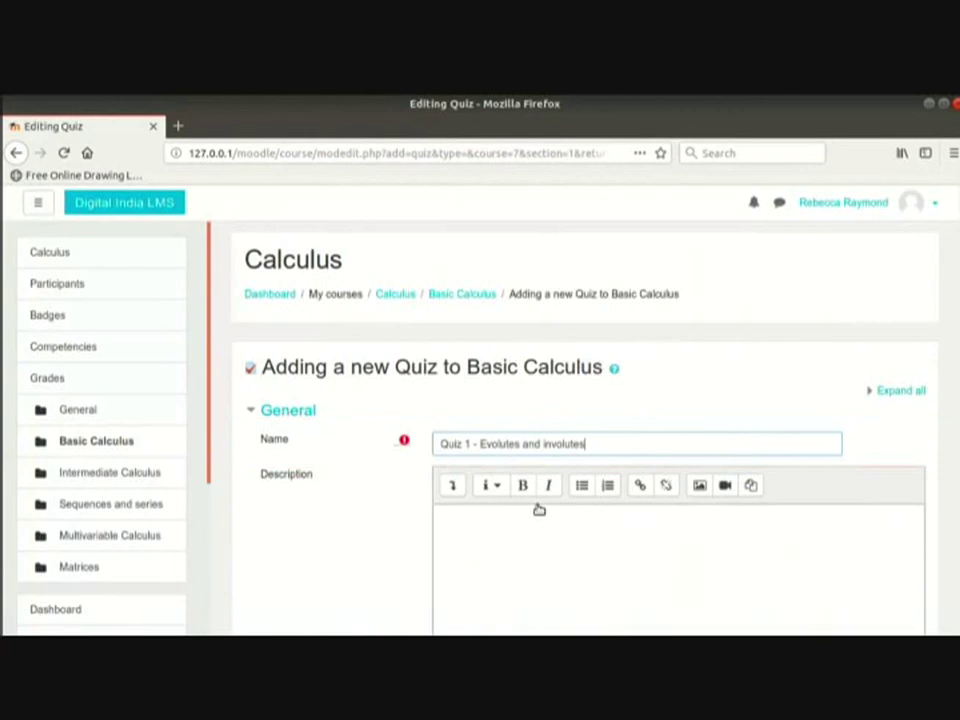
# - Describe the quiz as 4 questions, 10 minutes with automatic submission, one attempt and minimum 2 marks to pass, and display the description on the course page
pyautogui.click(542, 595)
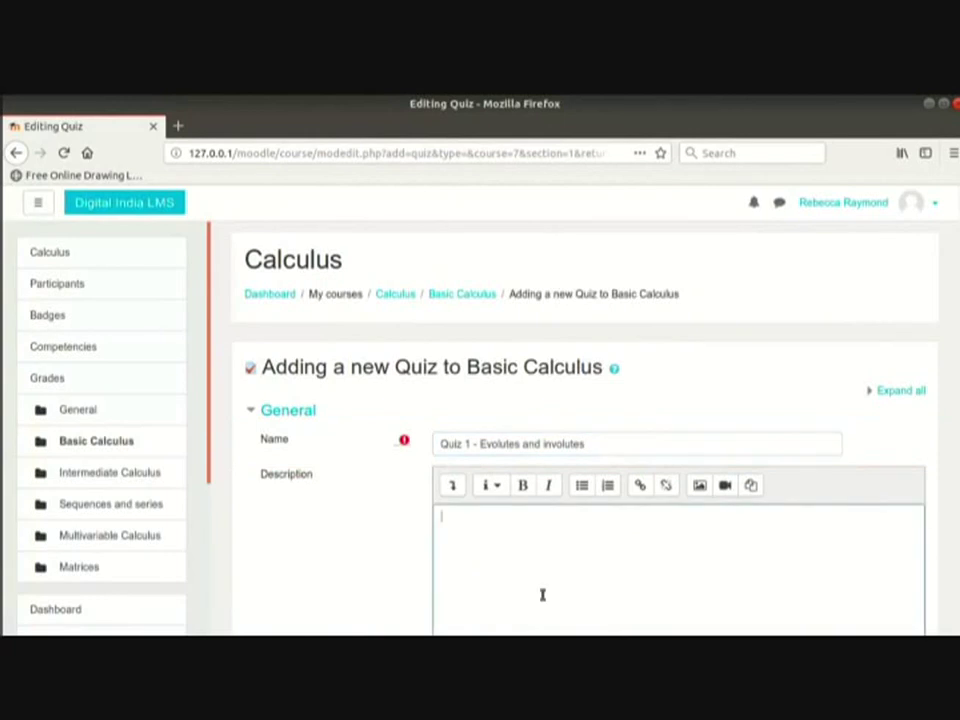
pyautogui.write('This quiz contains 4 questions. It is timed and you get 10 minutes to submit it. Quiz not submitted after 10 mins get submitted automatically.  You can attempt the quiz once.  Minimum 2 marks are required to pass the quiz.')
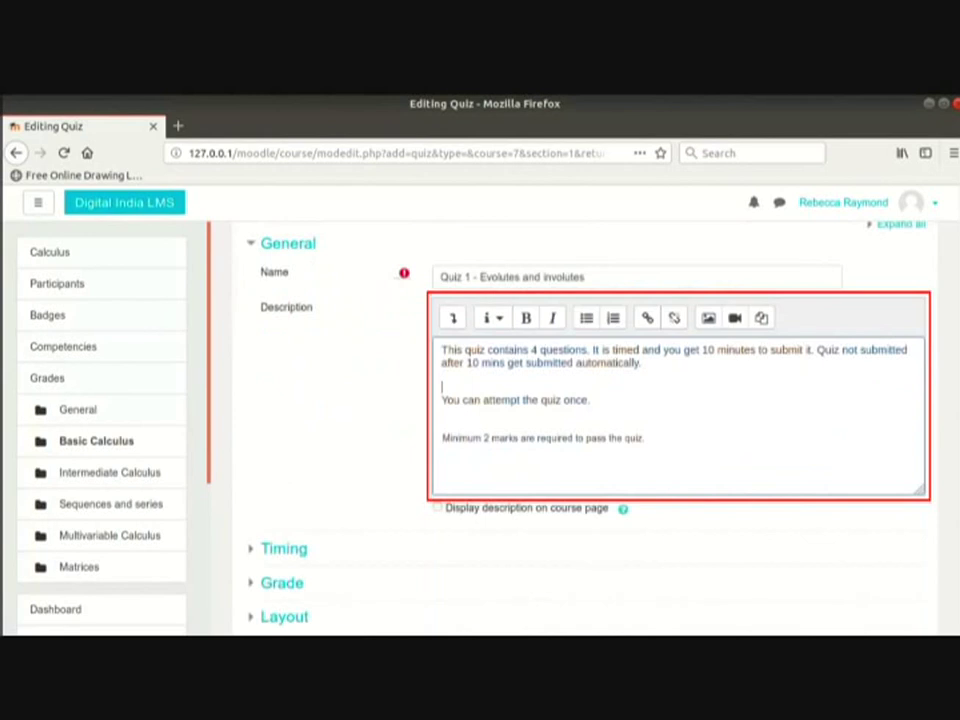
pyautogui.scroll(-2, 494, 378)
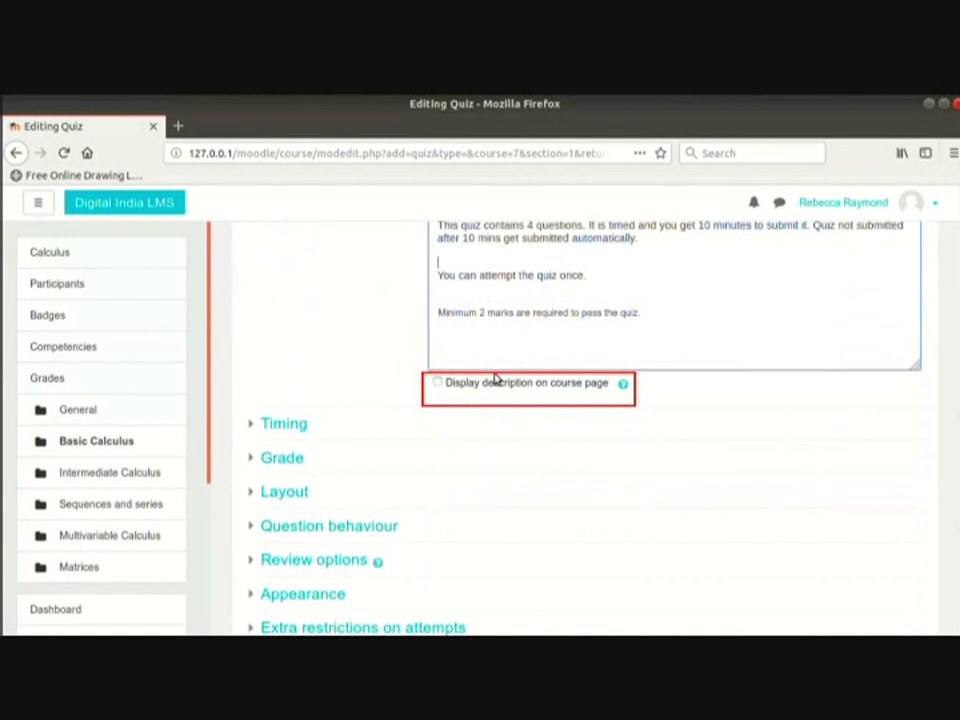
pyautogui.click(486, 382)
# - Set the quiz to open on 18 January 2019 at 11:00 and close at 12:00 that day, and enable the time limit
pyautogui.scroll(-1, 284, 390)
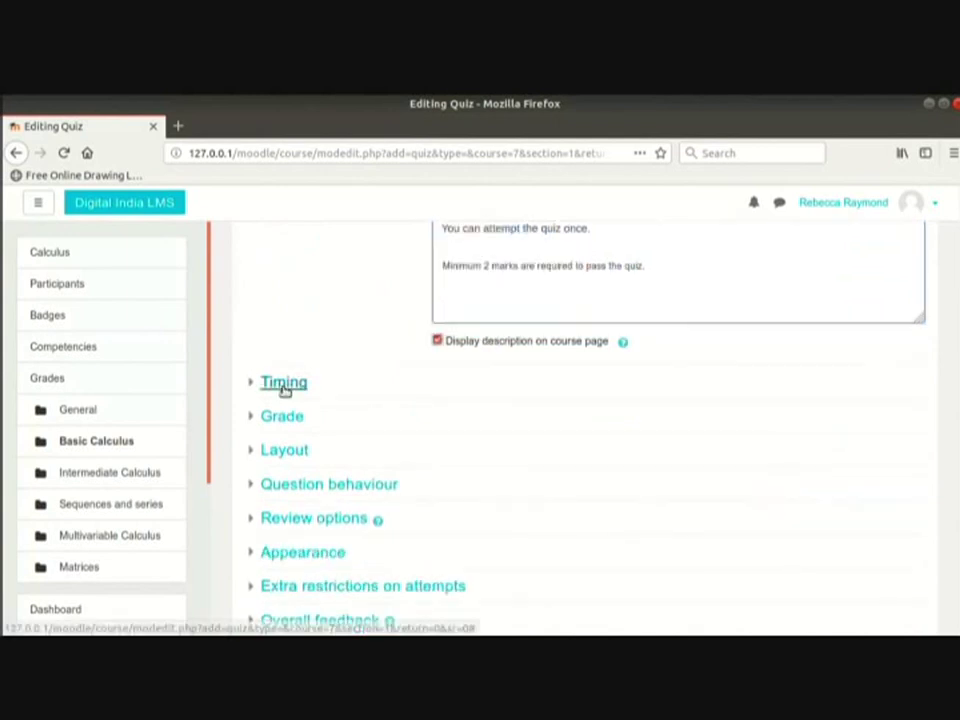
pyautogui.click(284, 387)
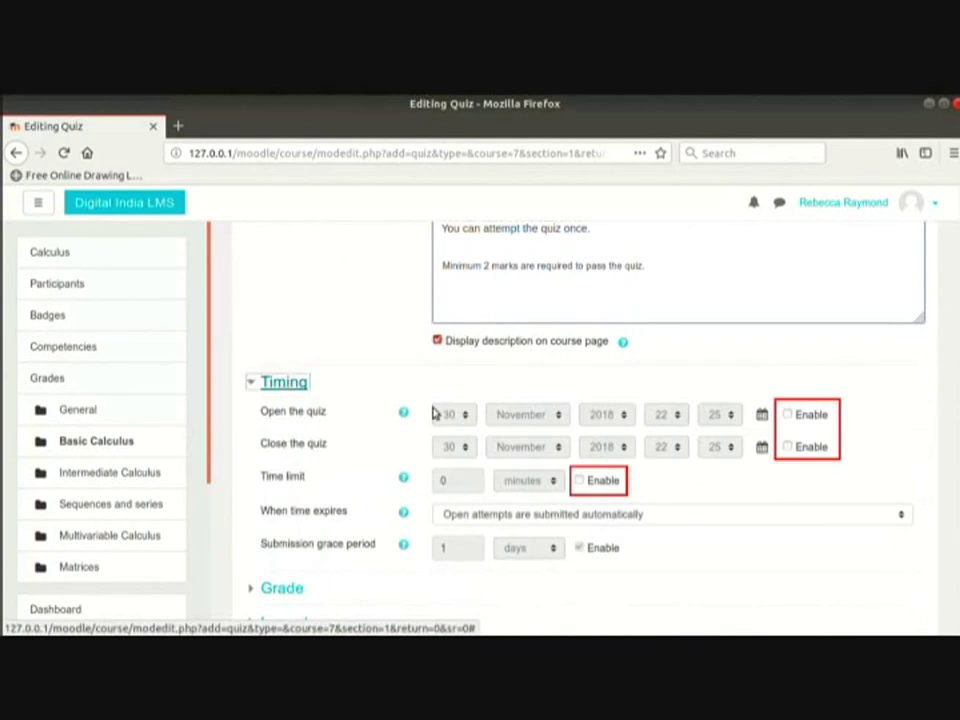
pyautogui.click(789, 415)
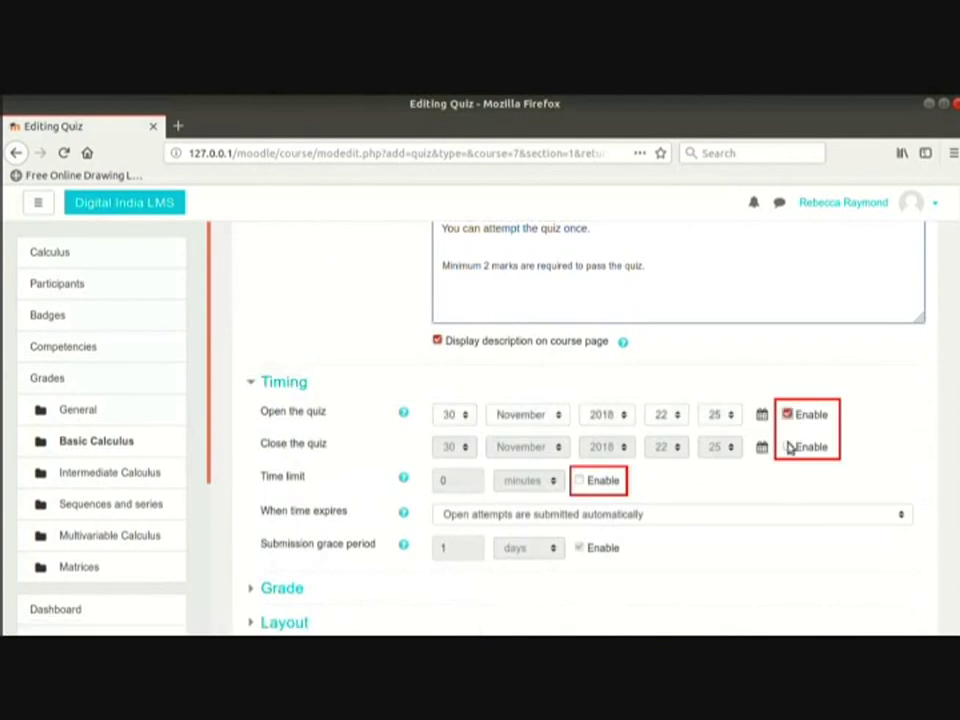
pyautogui.click(789, 447)
pyautogui.click(580, 481)
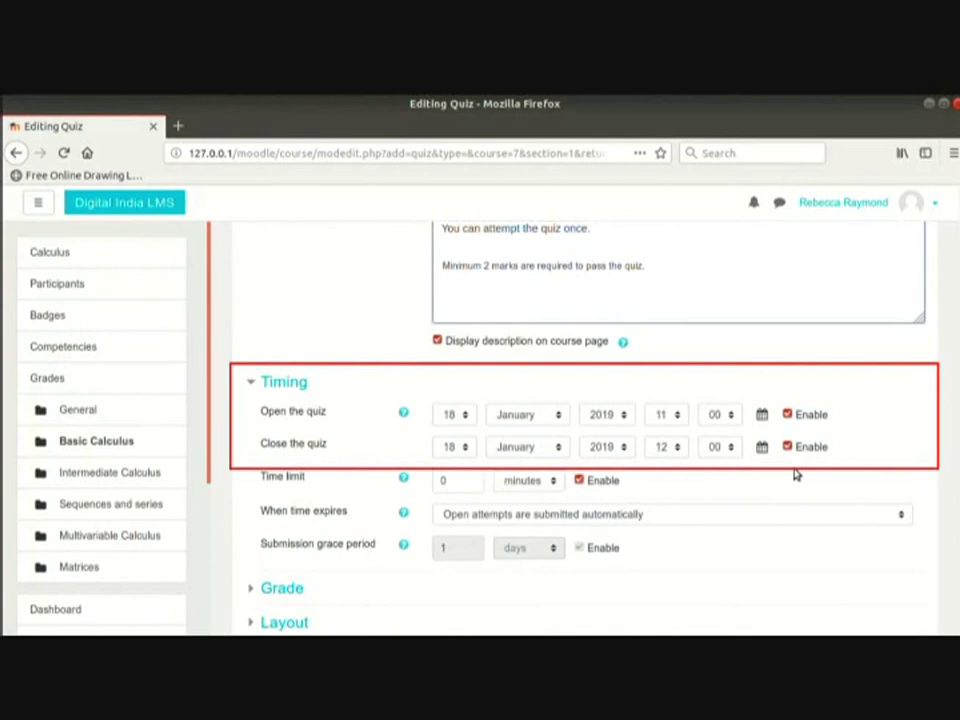
# - Set the time limit to 10 minutes, with open attempts submitted automatically when time expires
pyautogui.click(467, 478)
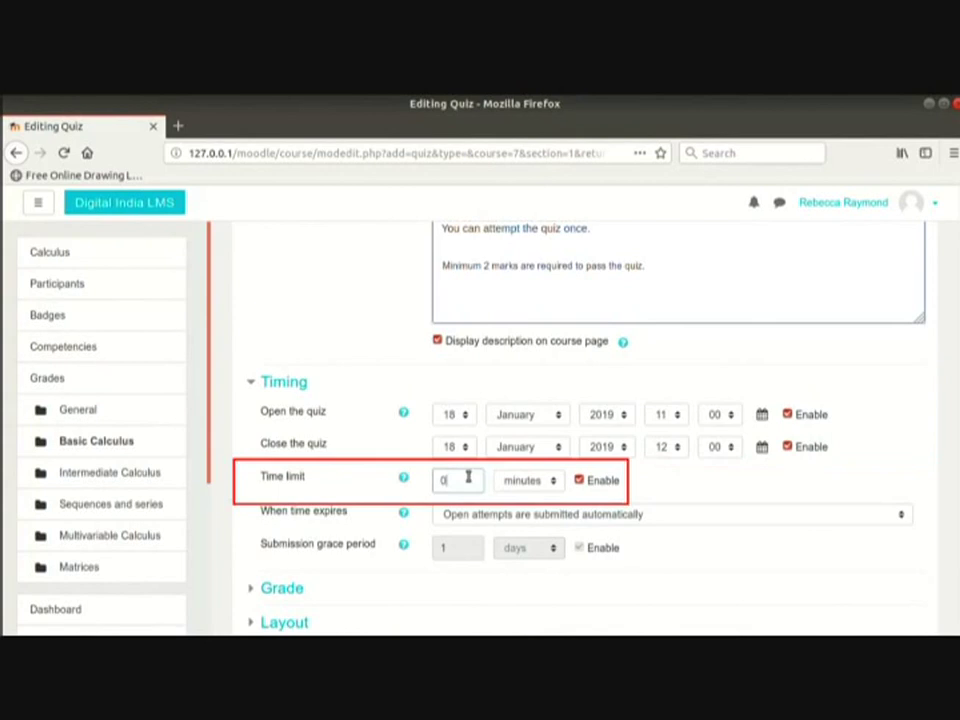
pyautogui.press('BackSpace')
pyautogui.write('10')
pyautogui.scroll(-2, 722, 441)
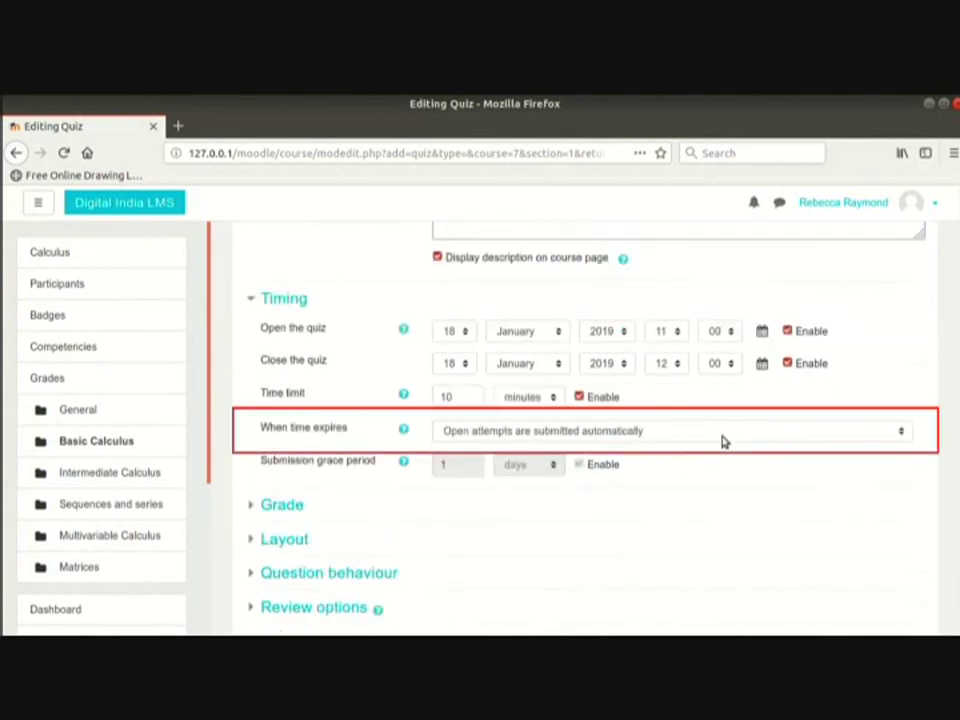
pyautogui.click(722, 441)
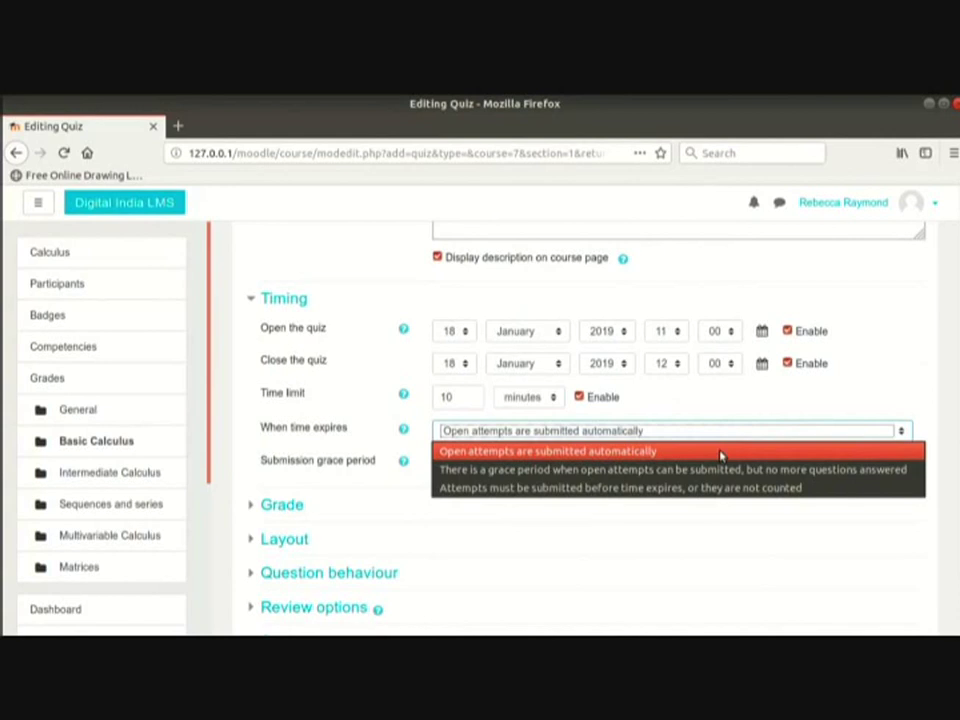
pyautogui.click(720, 452)
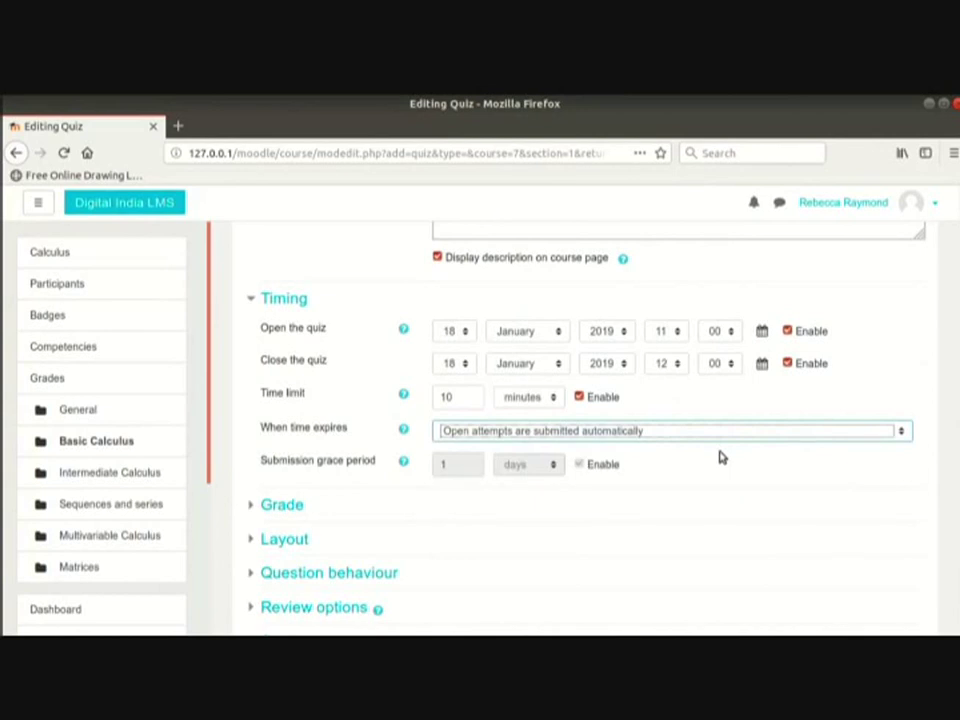
# - Set the quiz's grade to pass to 2 and the allowed attempts to 1
pyautogui.click(291, 507)
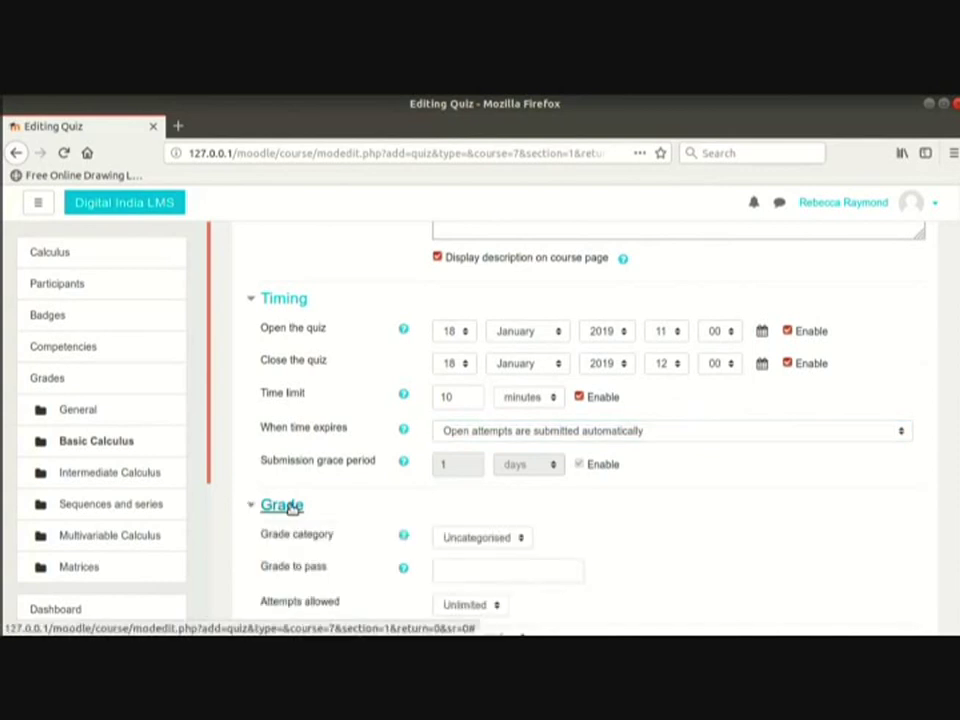
pyautogui.scroll(-2, 729, 572)
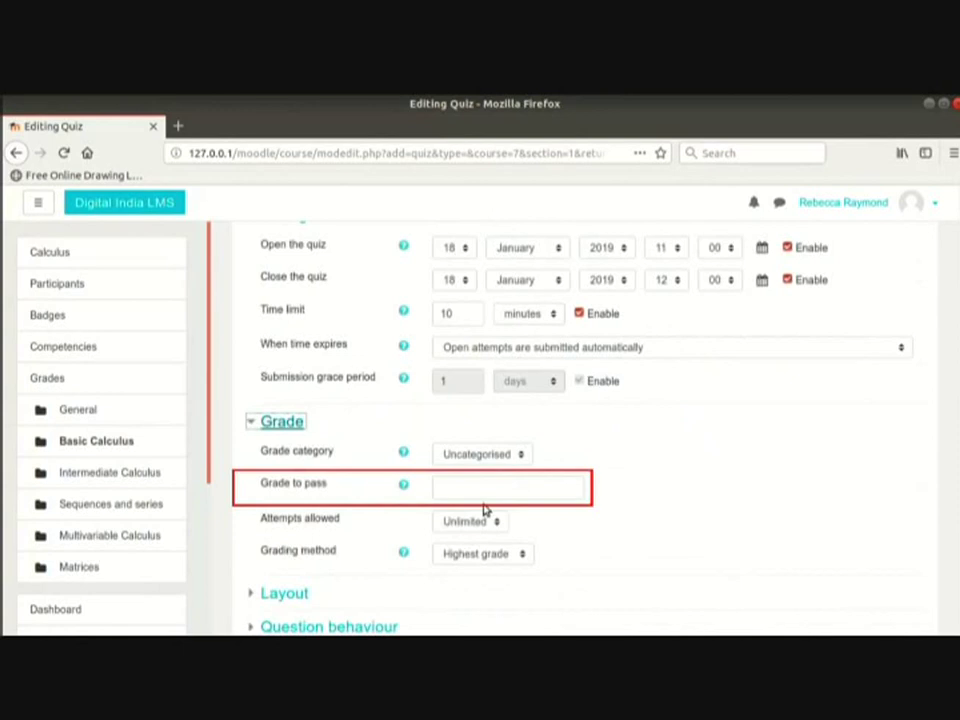
pyautogui.click(492, 489)
pyautogui.write('2')
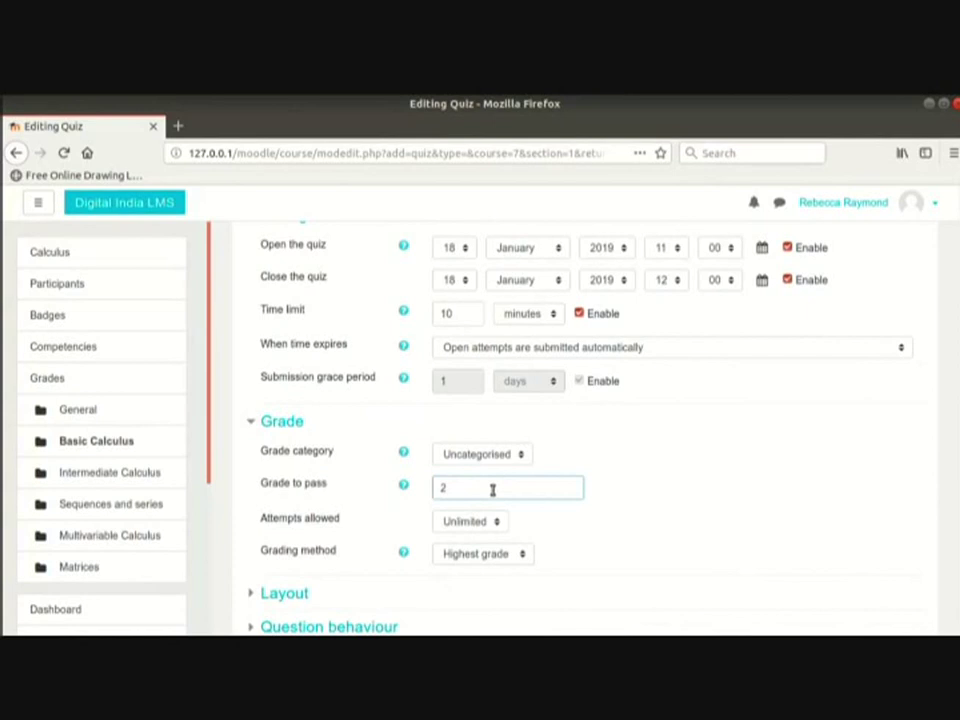
pyautogui.scroll(-1, 492, 489)
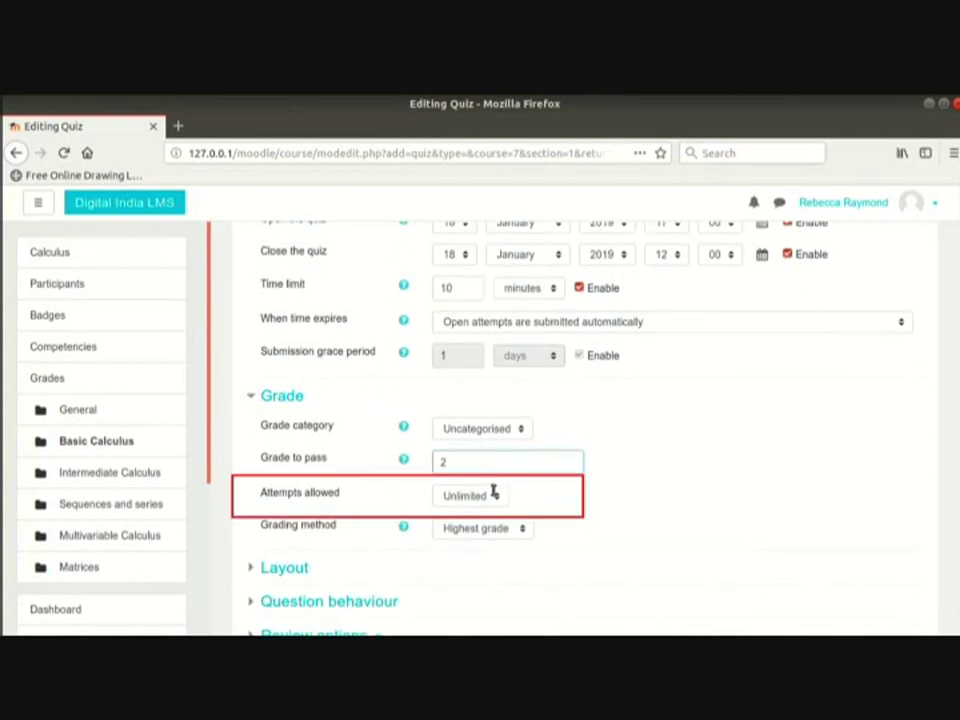
pyautogui.click(493, 492)
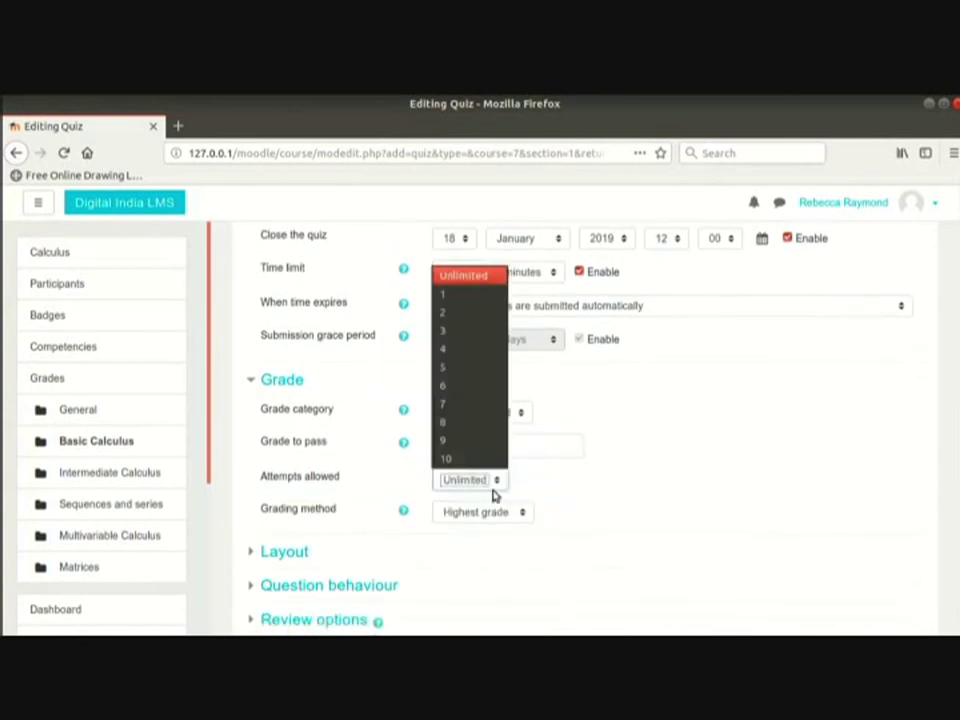
pyautogui.click(446, 297)
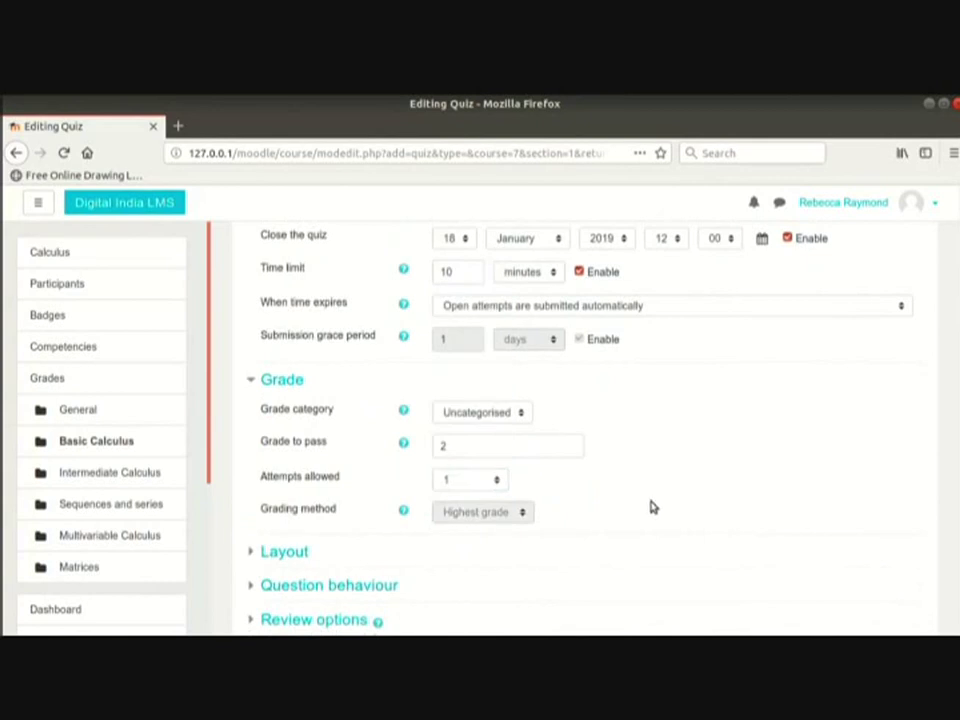
# - Set the quiz layout to start a new page every 2 questions
pyautogui.scroll(-1, 651, 507)
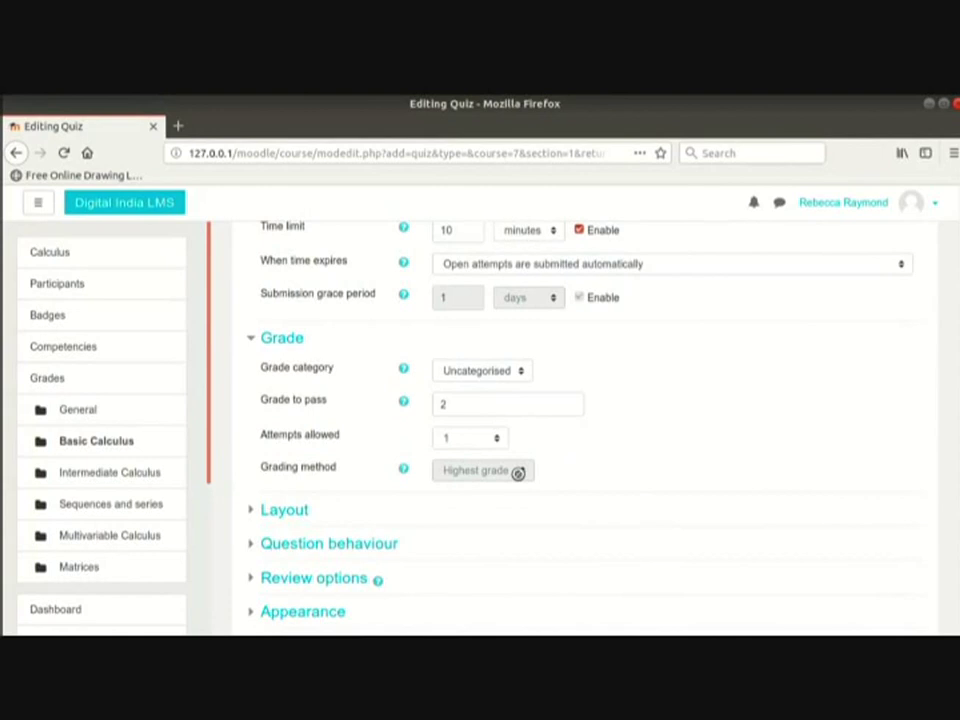
pyautogui.scroll(-2, 517, 473)
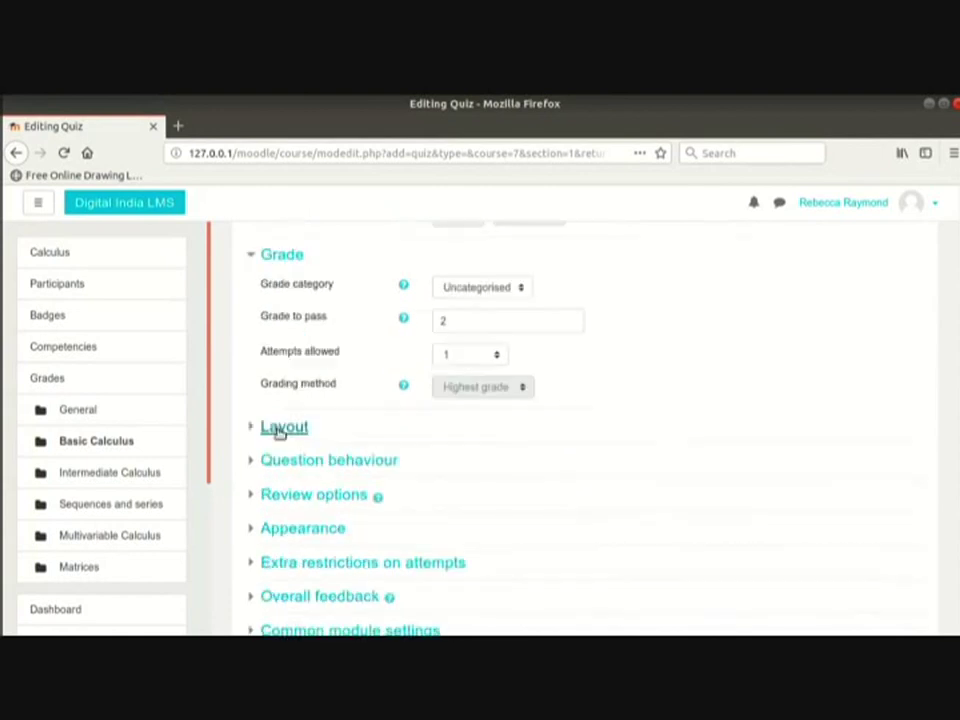
pyautogui.click(280, 428)
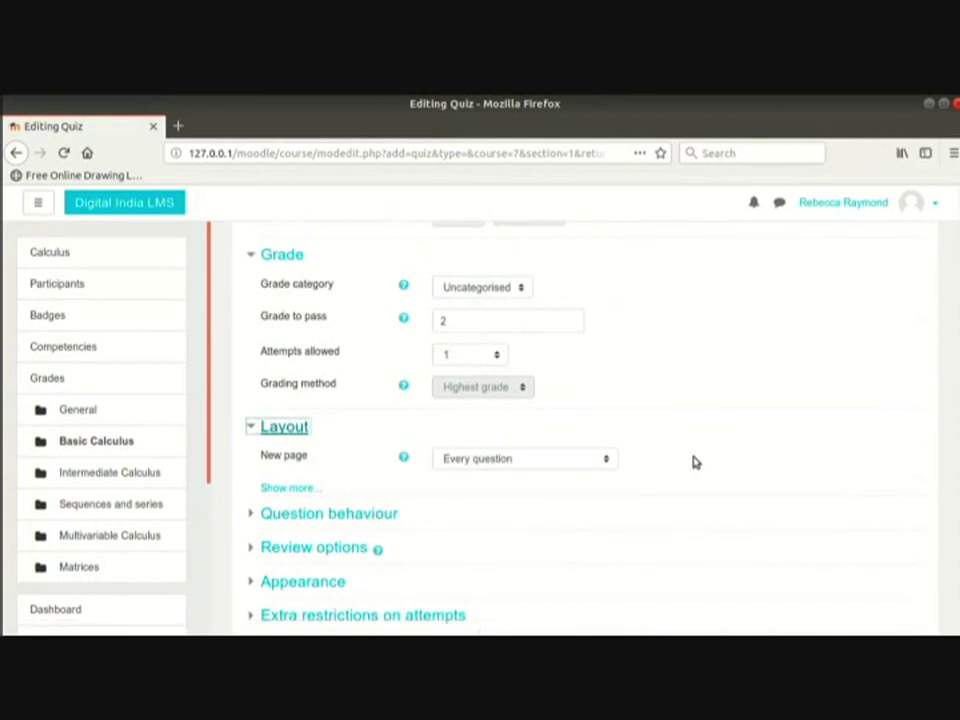
pyautogui.click(598, 466)
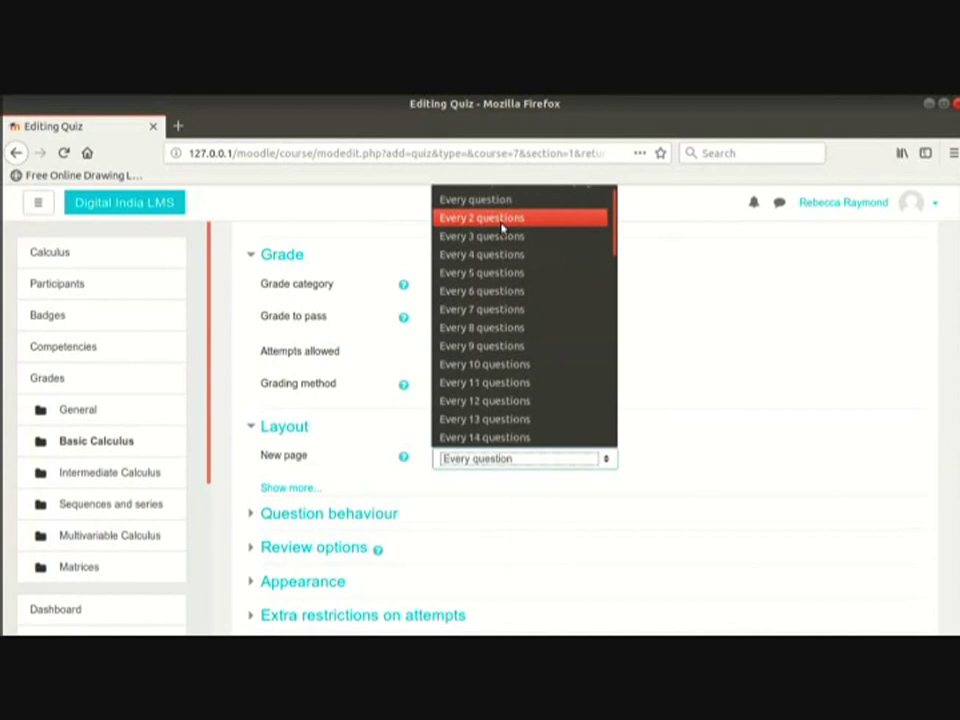
pyautogui.click(502, 218)
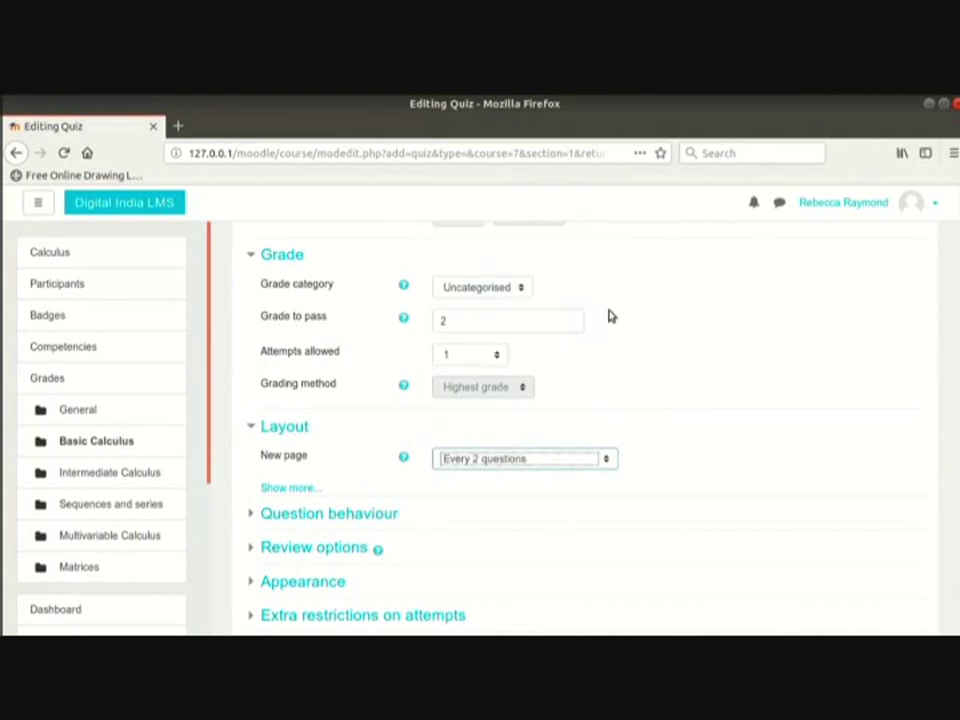
pyautogui.click(707, 444)
pyautogui.scroll(-1, 707, 451)
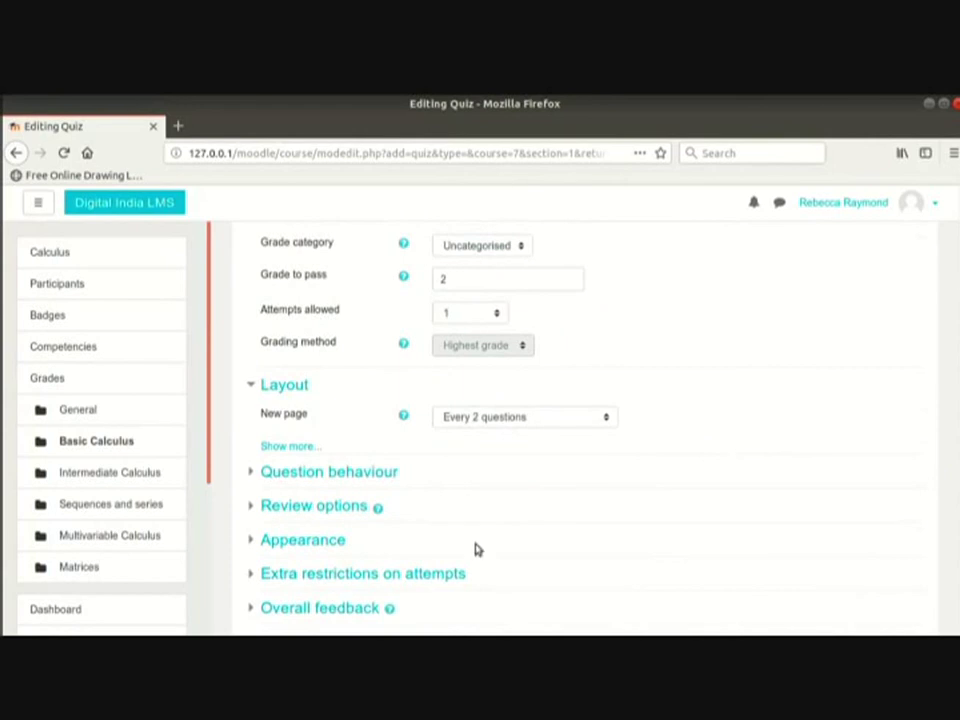
# - Review the quiz's question behaviour settings, including the help and available options for how questions behave, keeping Deferred feedback
pyautogui.click(373, 472)
pyautogui.scroll(-3, 770, 463)
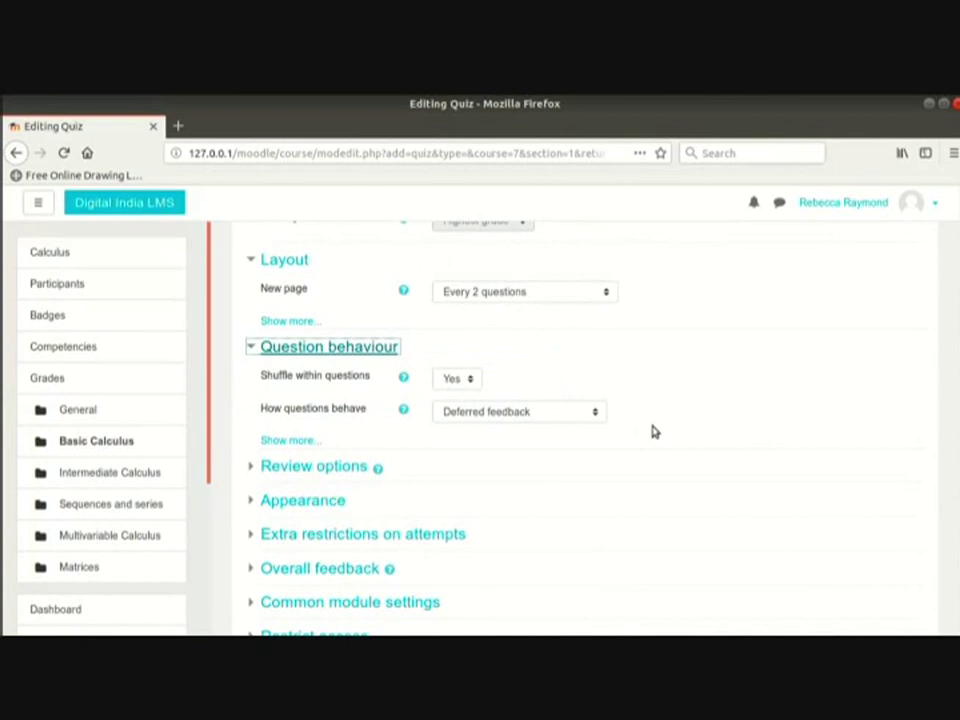
pyautogui.click(404, 408)
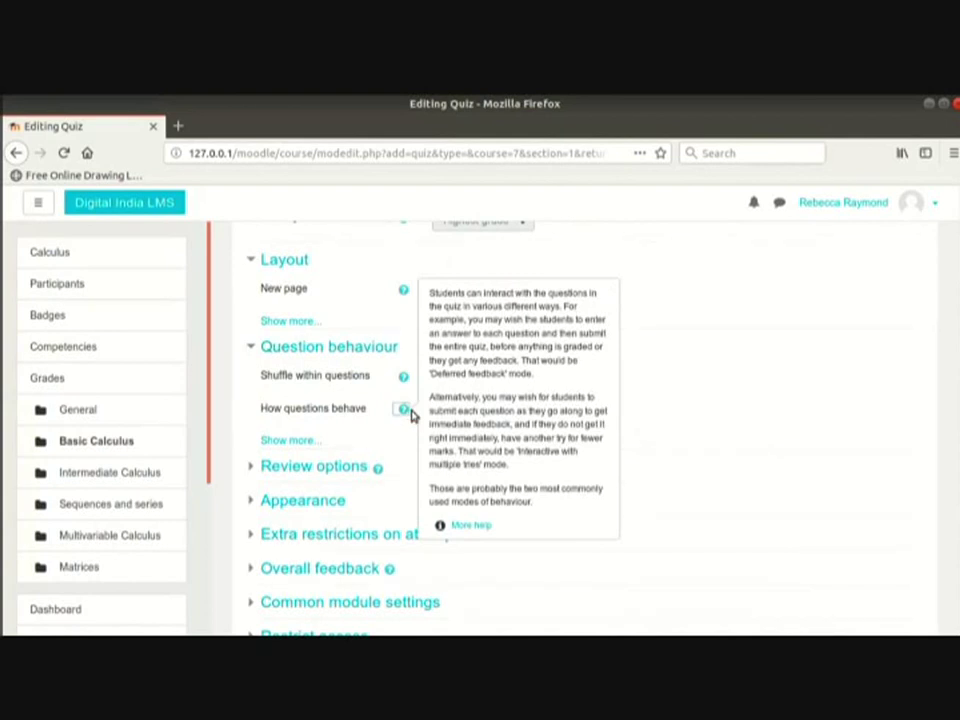
pyautogui.click(537, 413)
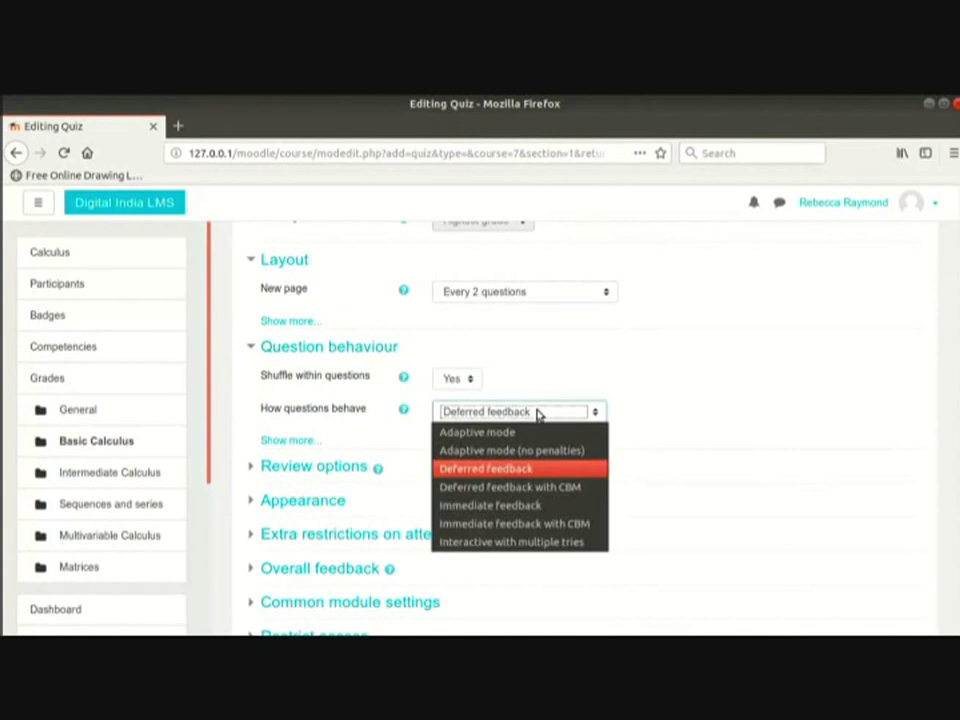
pyautogui.click(537, 413)
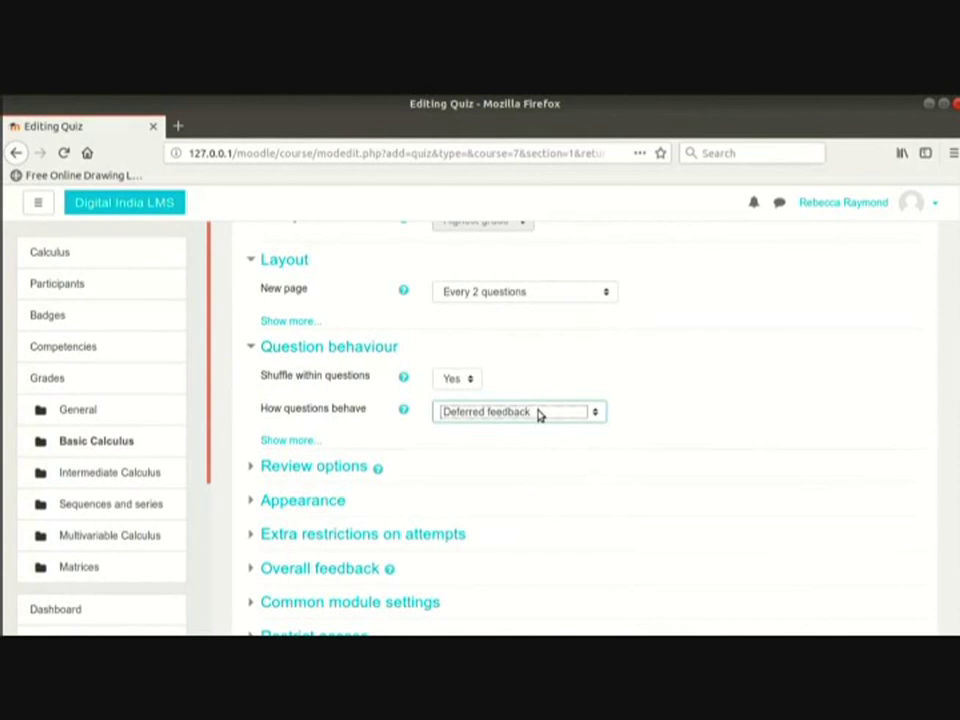
# - Enter the overall feedback "Excellent performance" for the 100% grade boundary
pyautogui.scroll(-3, 754, 444)
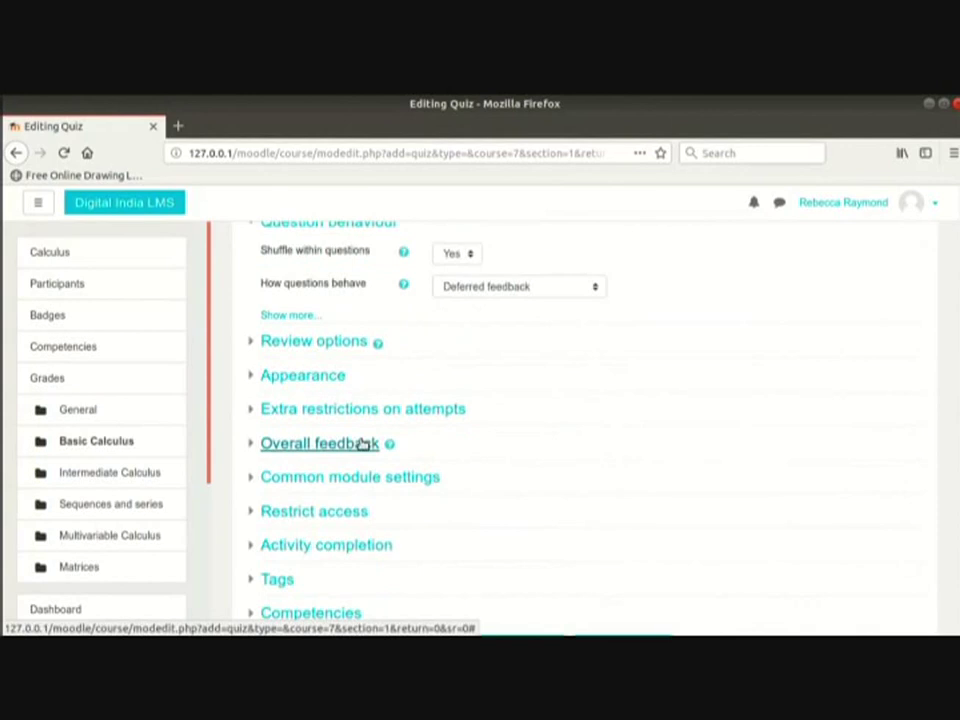
pyautogui.click(364, 444)
pyautogui.scroll(-2, 720, 449)
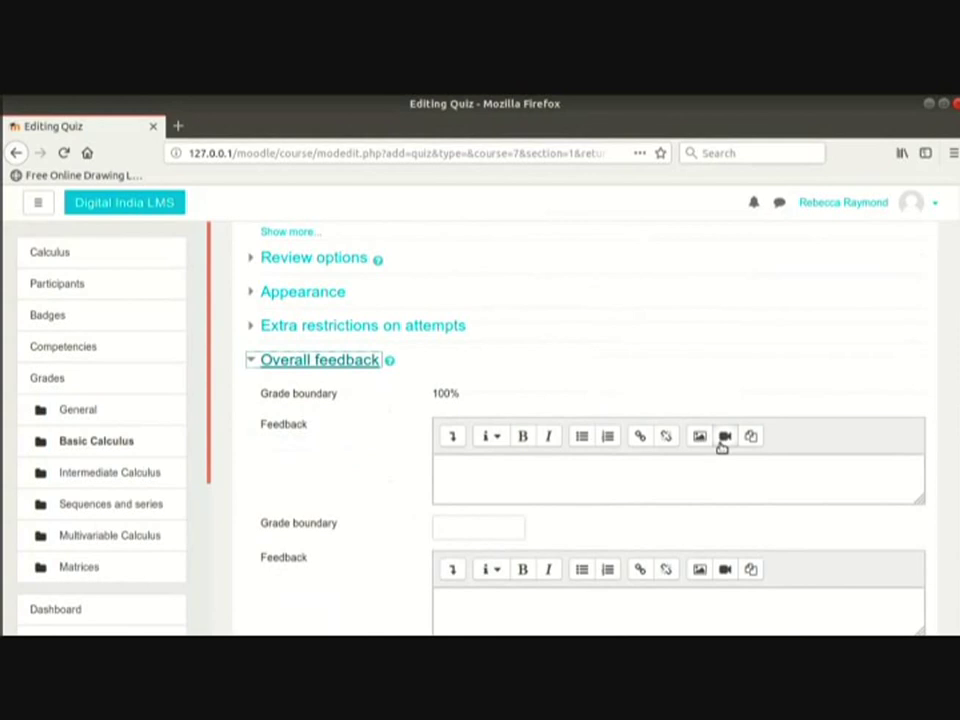
pyautogui.click(644, 475)
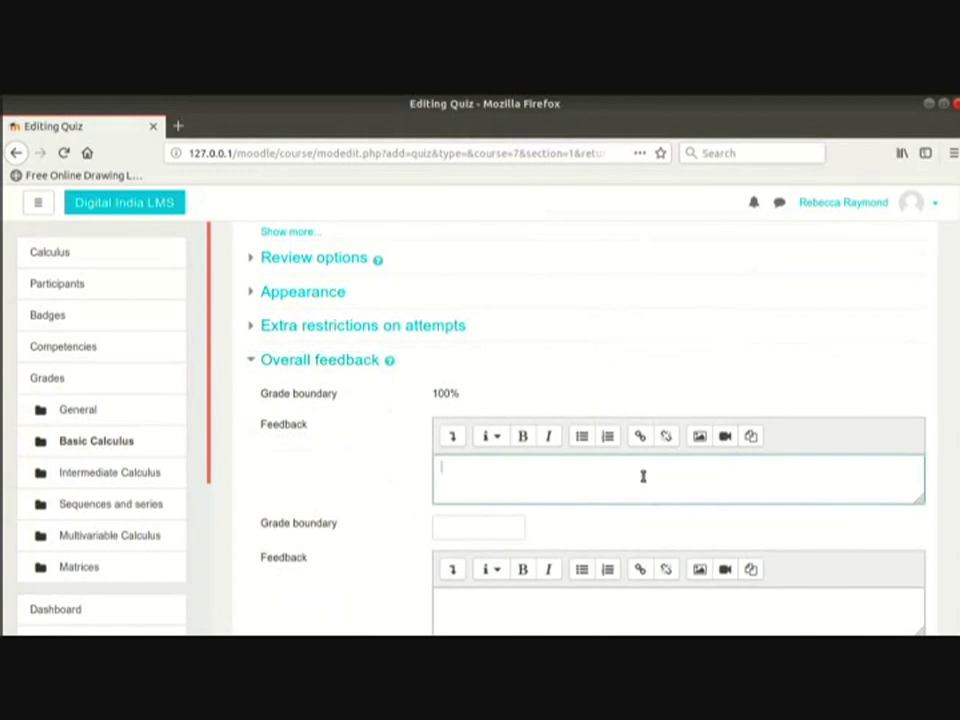
pyautogui.write('Excellent performance')
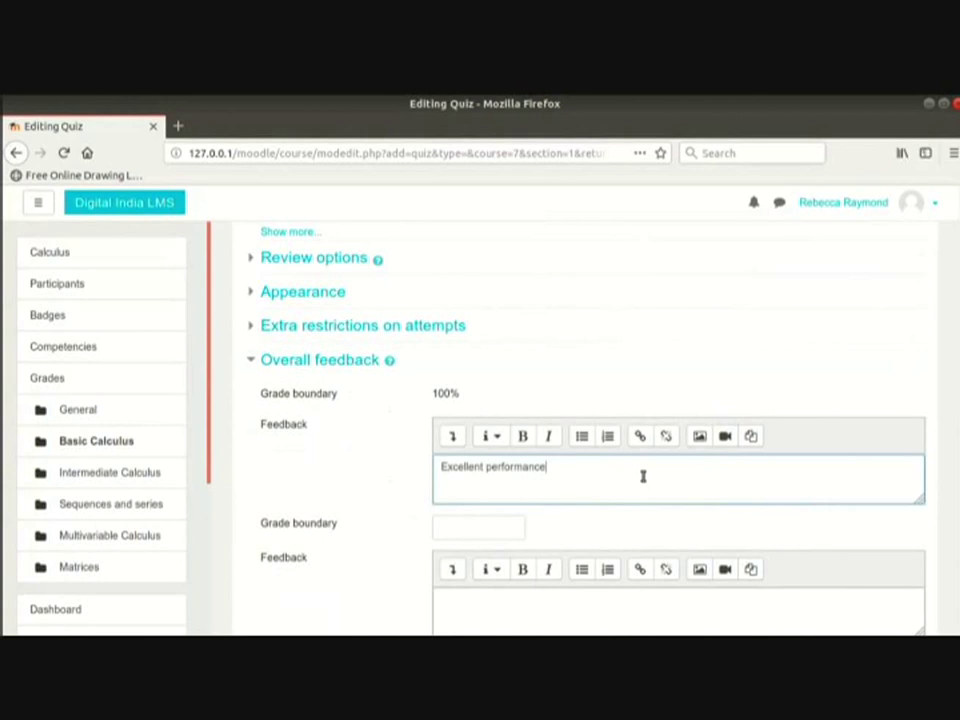
# - Set the next grade boundary to 50% and give it the feedback "You need to work harder"
pyautogui.scroll(-1, 643, 476)
pyautogui.click(499, 486)
pyautogui.write('50%')
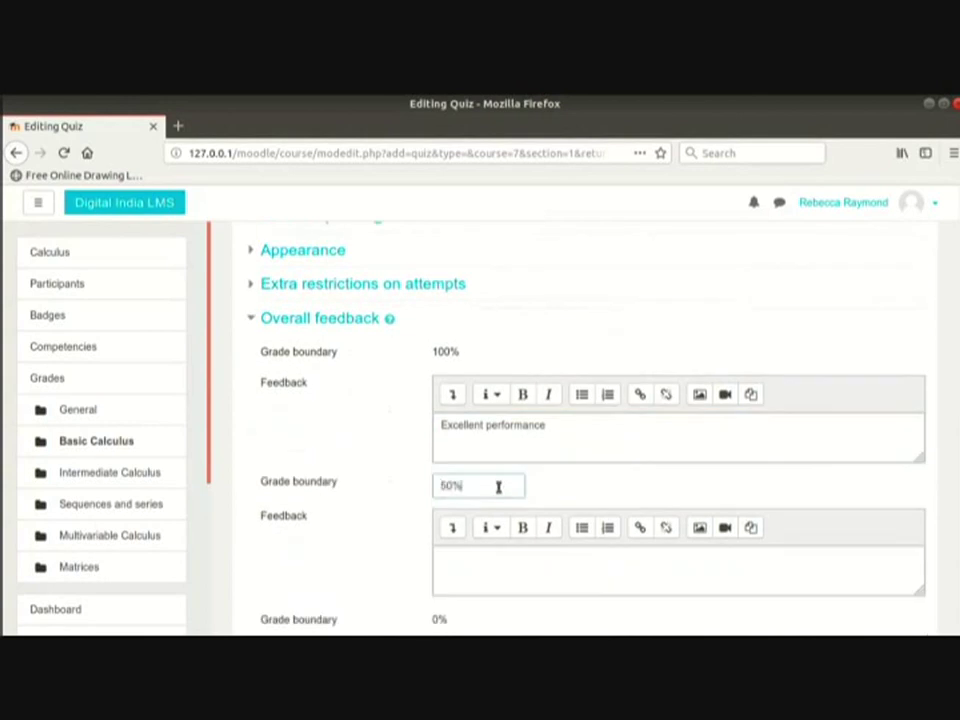
pyautogui.scroll(-1, 498, 487)
pyautogui.click(523, 524)
pyautogui.write('You need to work harder')
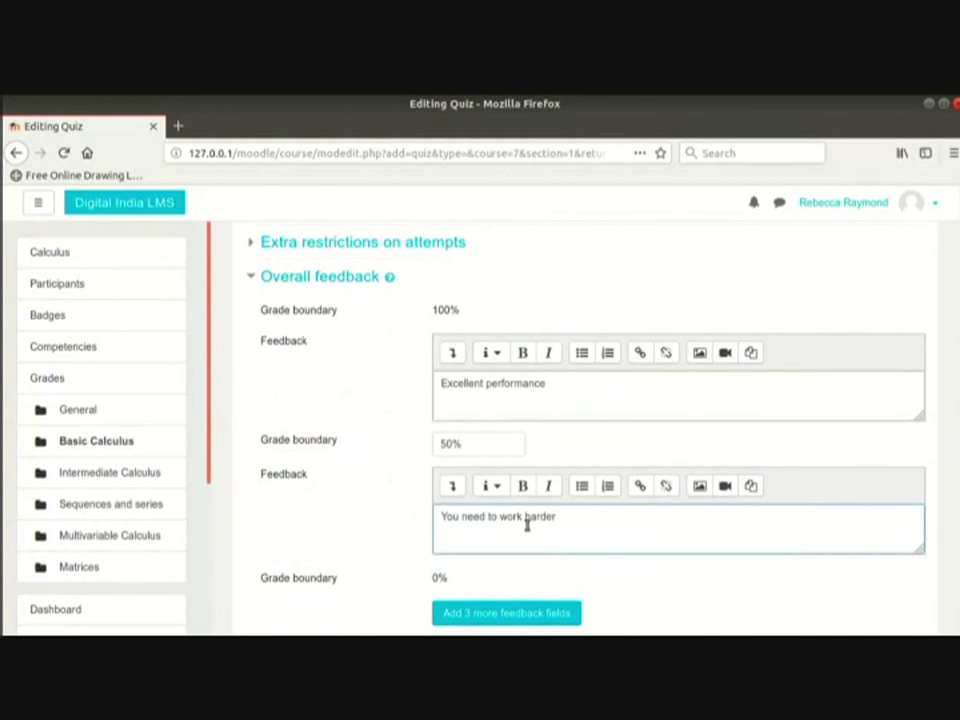
# - Set completion tracking to show the activity as complete when conditions are met, requiring students to receive a grade and a passing grade
pyautogui.scroll(-4, 527, 525)
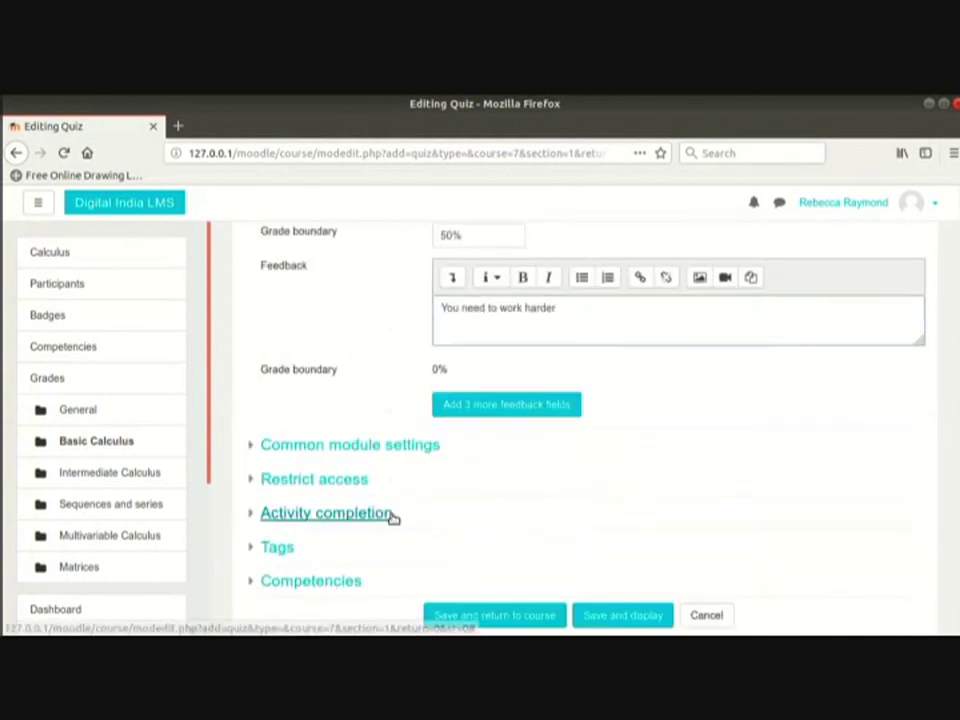
pyautogui.click(393, 517)
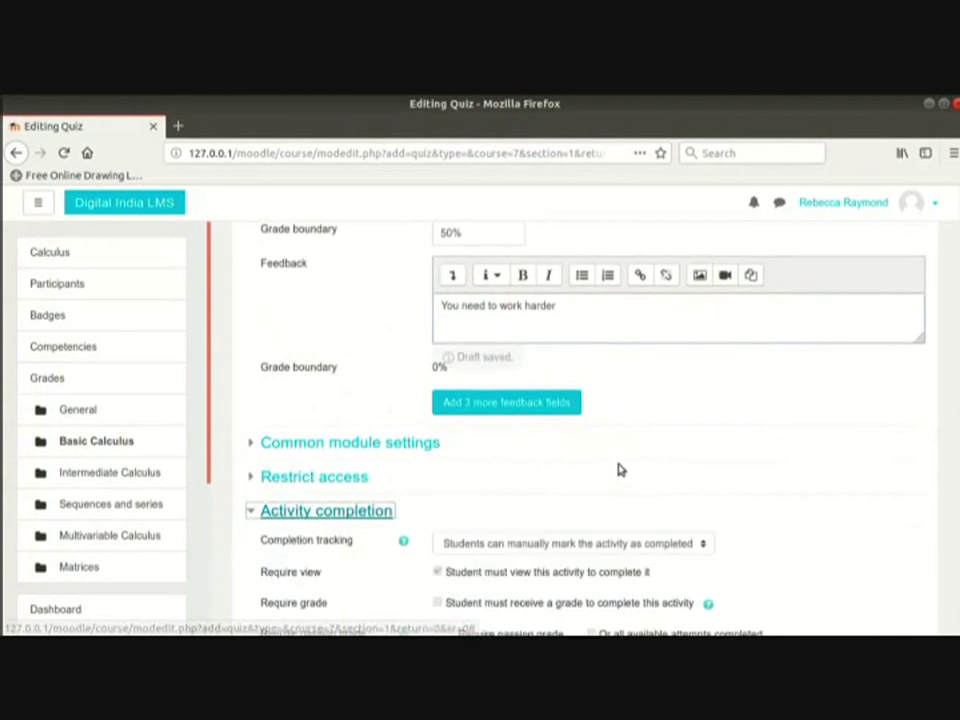
pyautogui.scroll(-2, 619, 467)
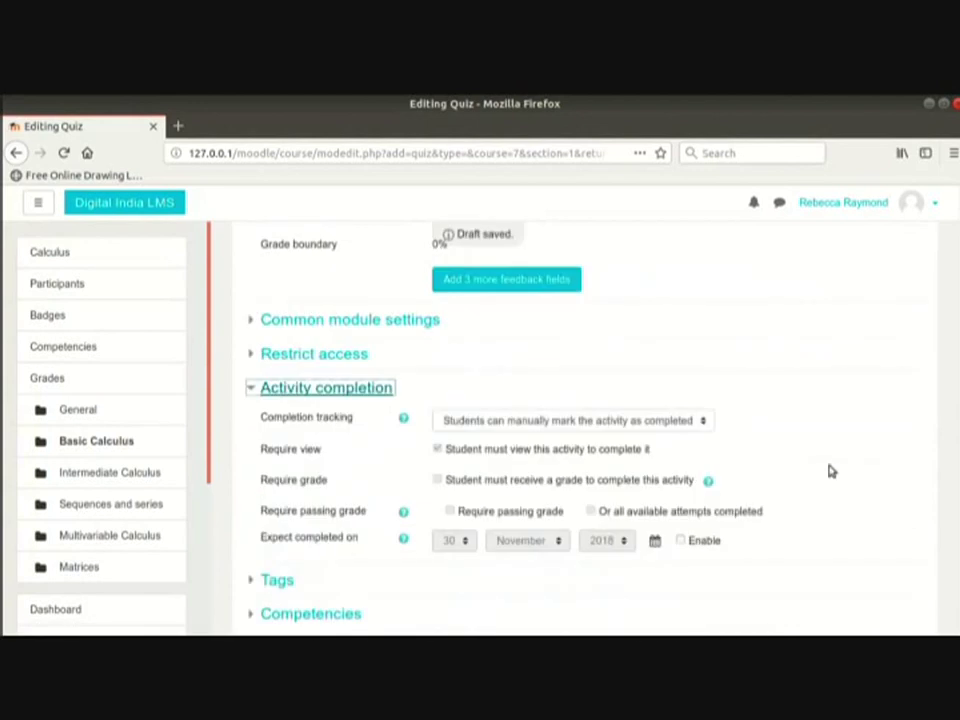
pyautogui.click(697, 421)
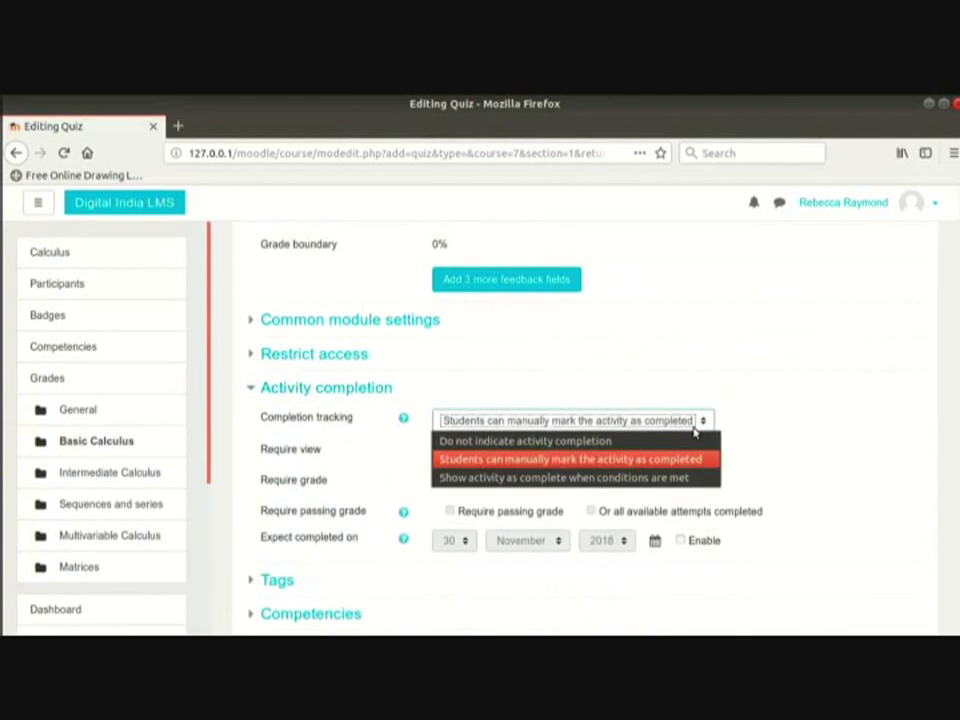
pyautogui.click(651, 478)
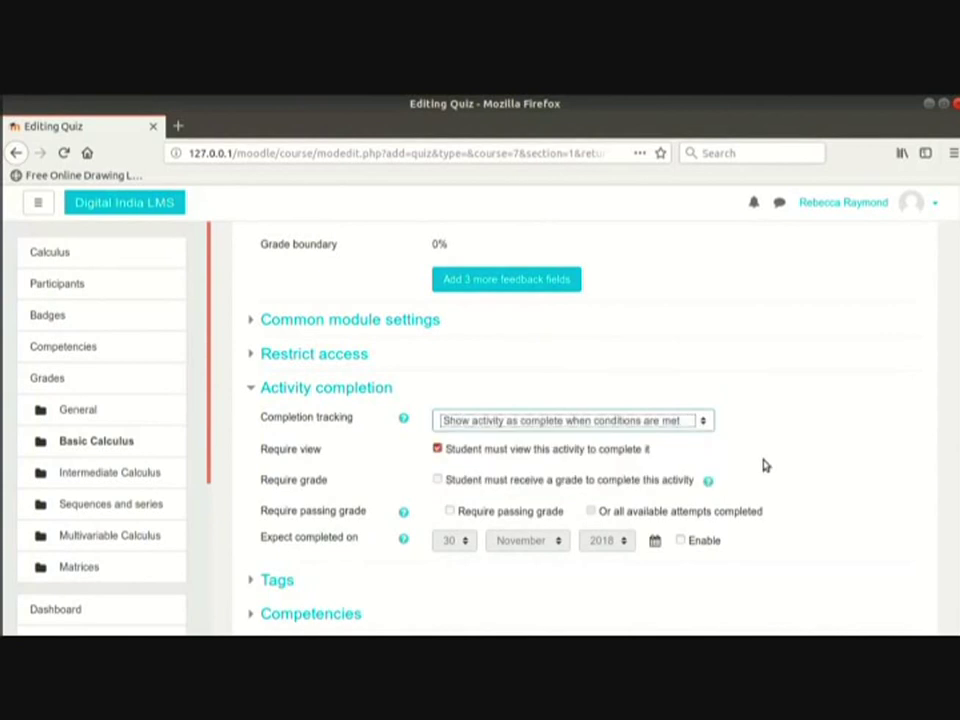
pyautogui.scroll(-1, 763, 463)
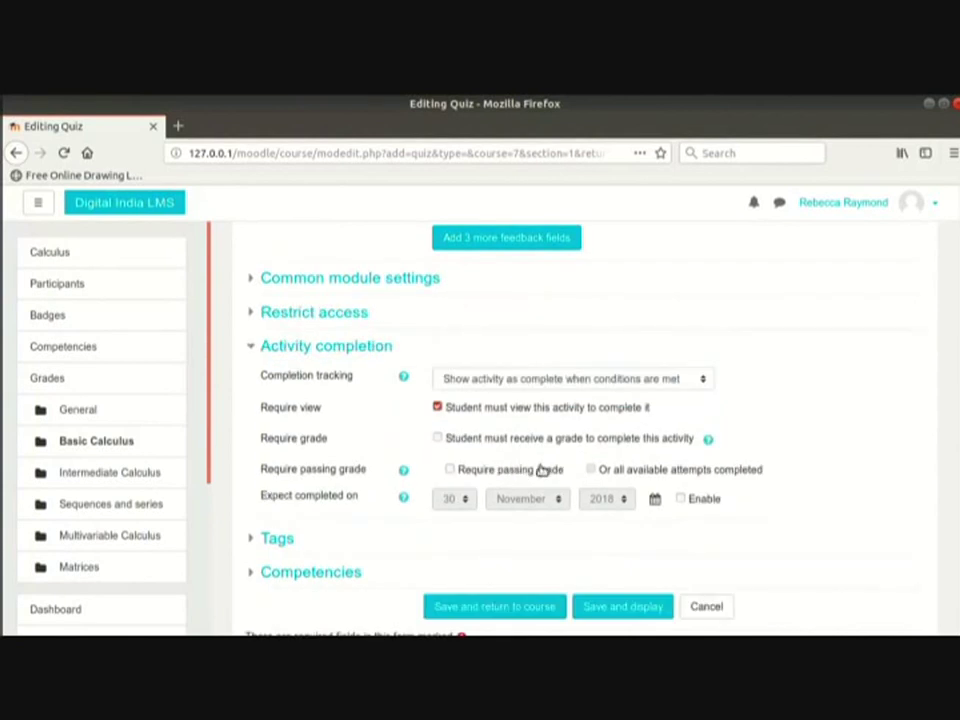
pyautogui.click(540, 469)
# - Save and display the quiz, and open it for editing its questions
pyautogui.scroll(-2, 546, 447)
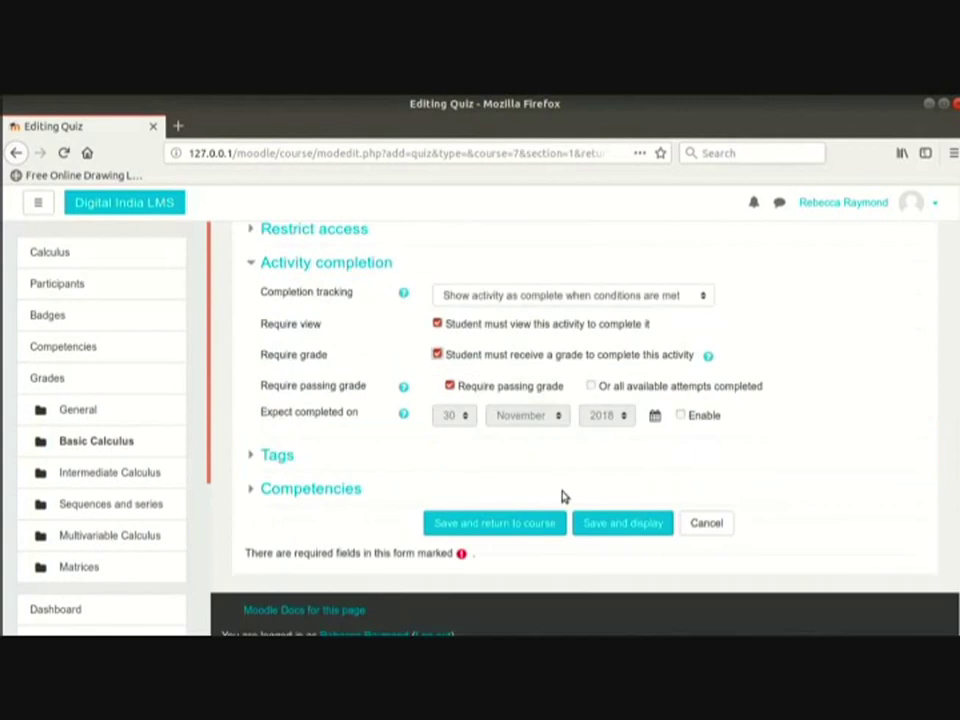
pyautogui.click(606, 528)
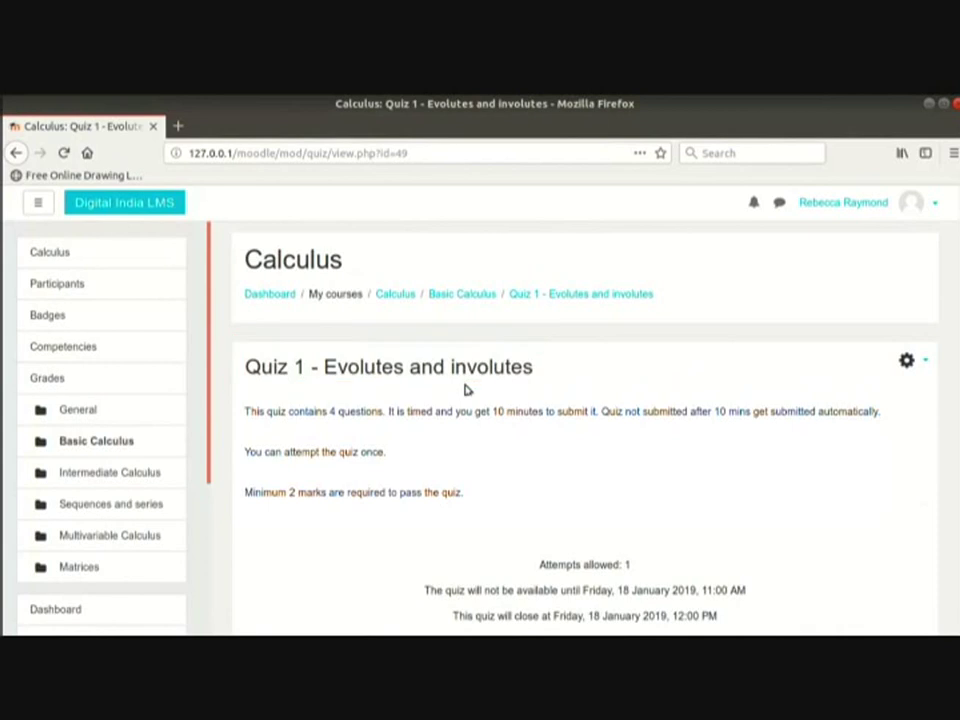
pyautogui.scroll(-3, 672, 453)
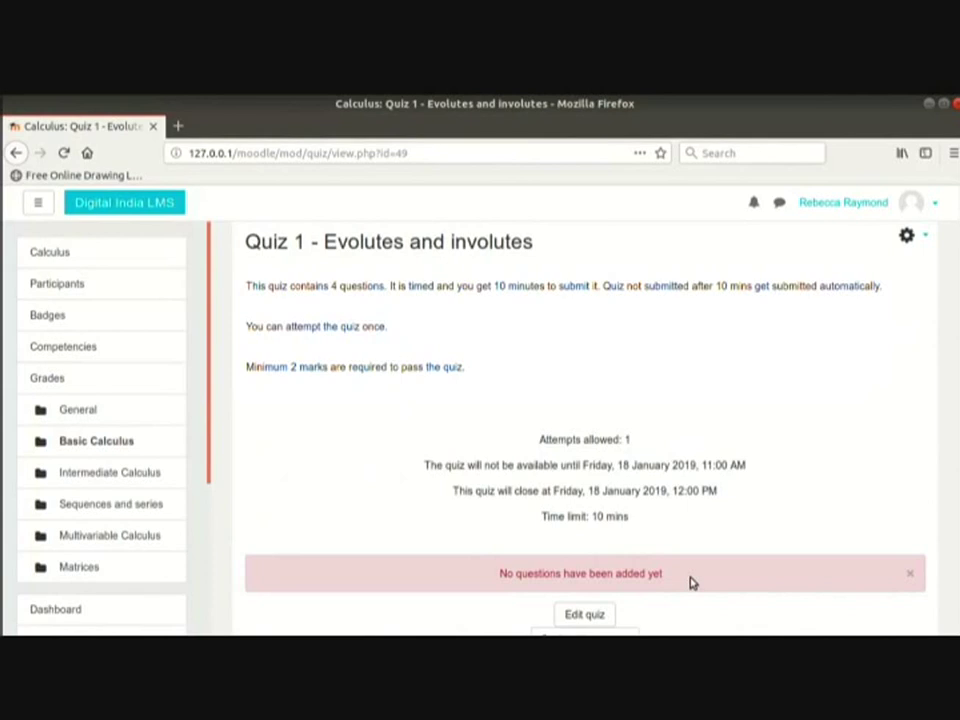
pyautogui.scroll(-1, 690, 581)
pyautogui.click(591, 573)
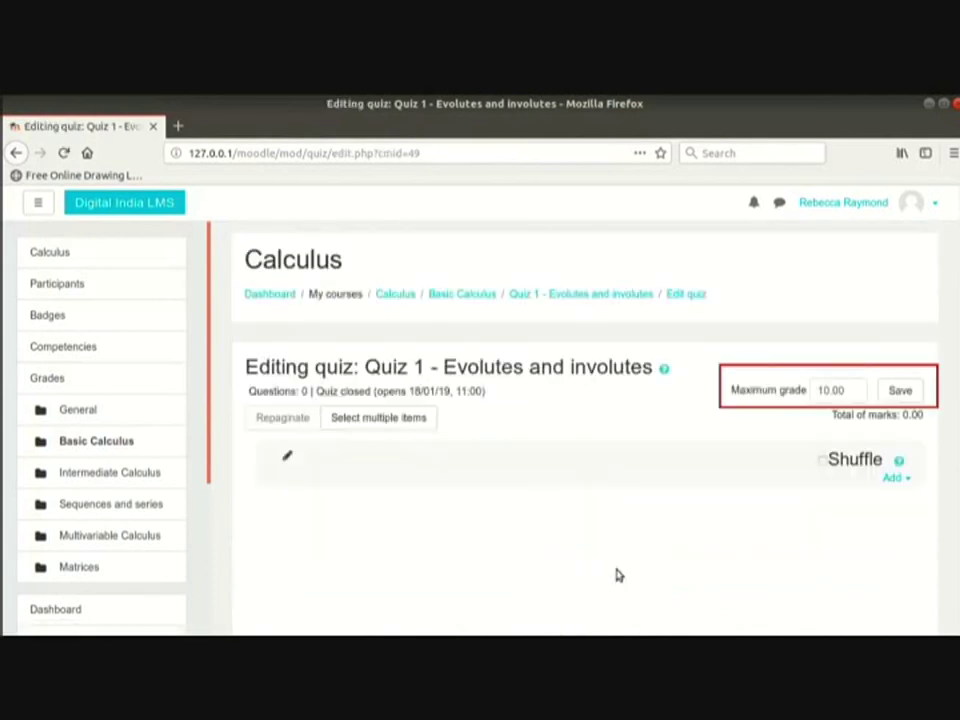
# - Enter 4 as the quiz's maximum grade
pyautogui.moveTo(855, 392); pyautogui.dragTo(765, 377)
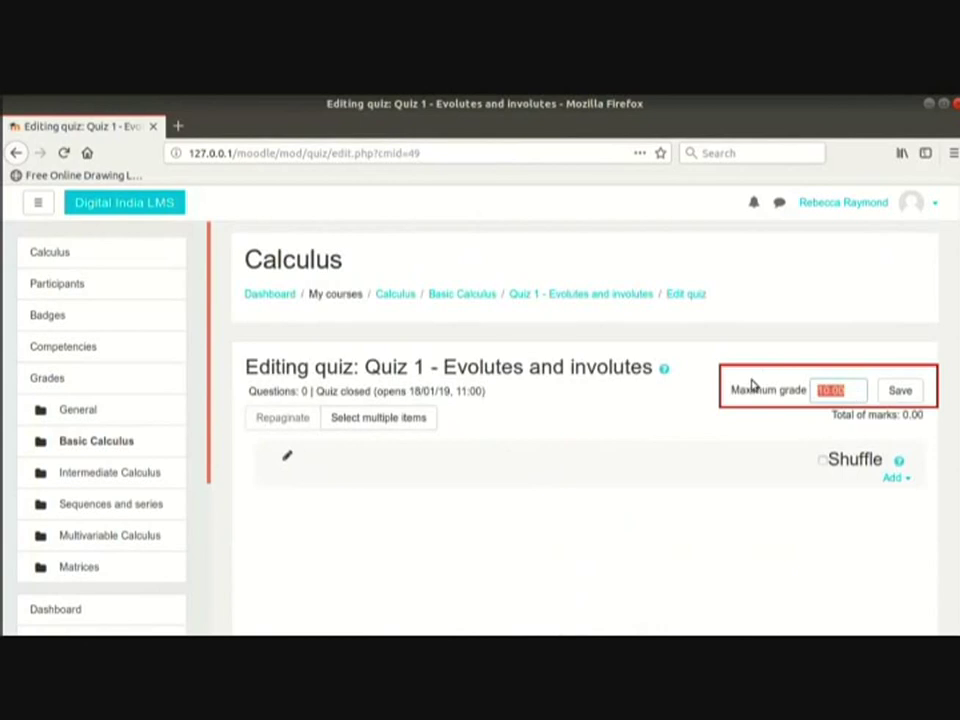
pyautogui.write('4')
pyautogui.click(728, 460)
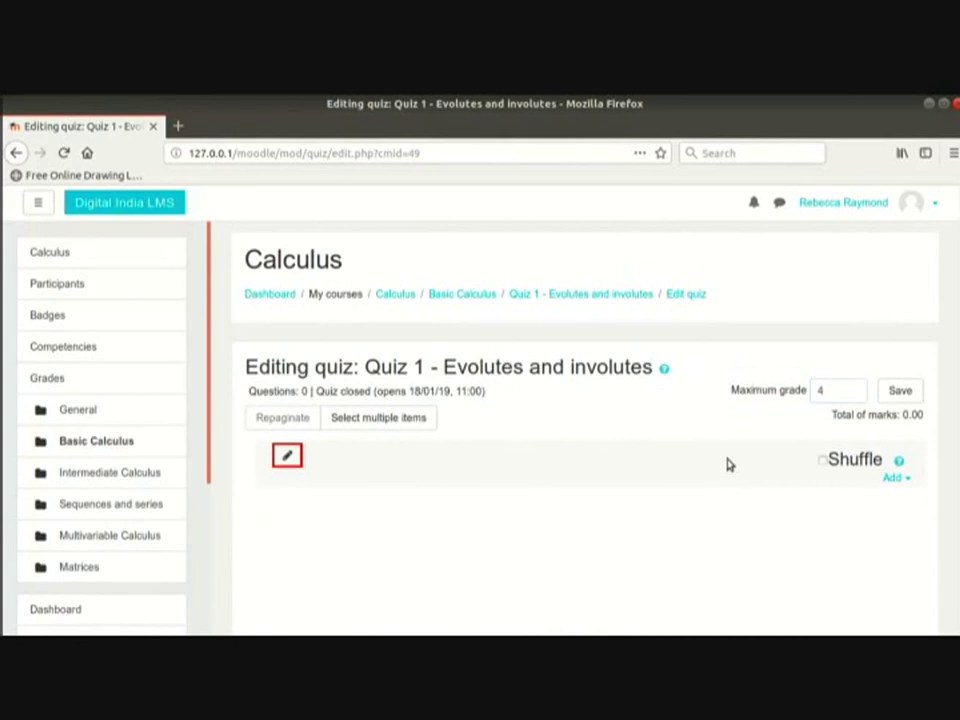
# - Name the quiz's first section "Section 1" and enable shuffling of its questions
pyautogui.click(289, 459)
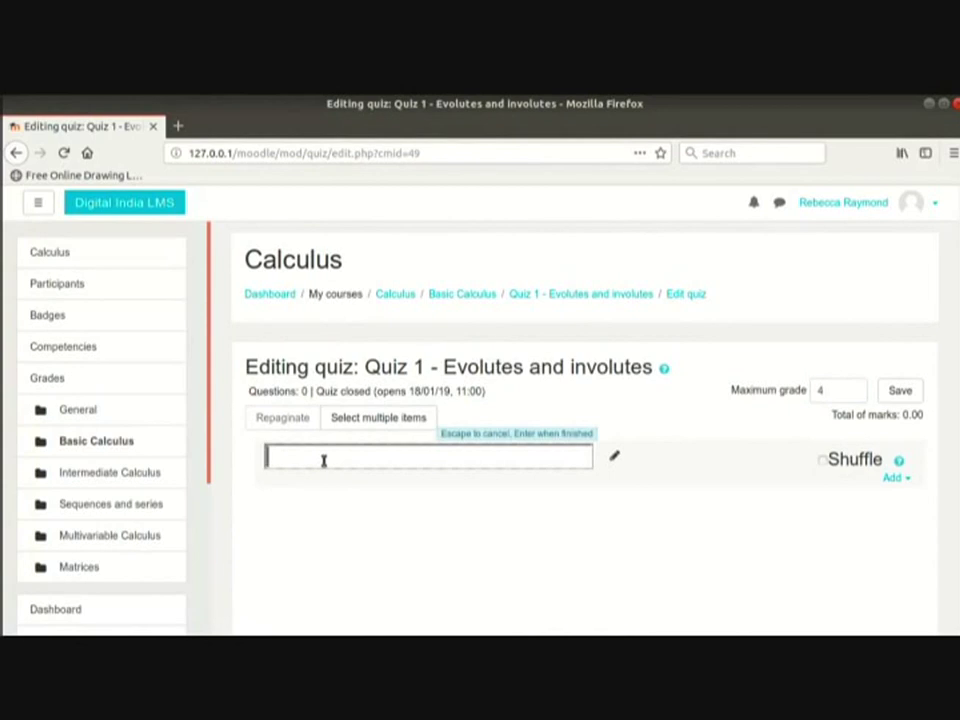
pyautogui.write('Section 1')
pyautogui.press('Return')
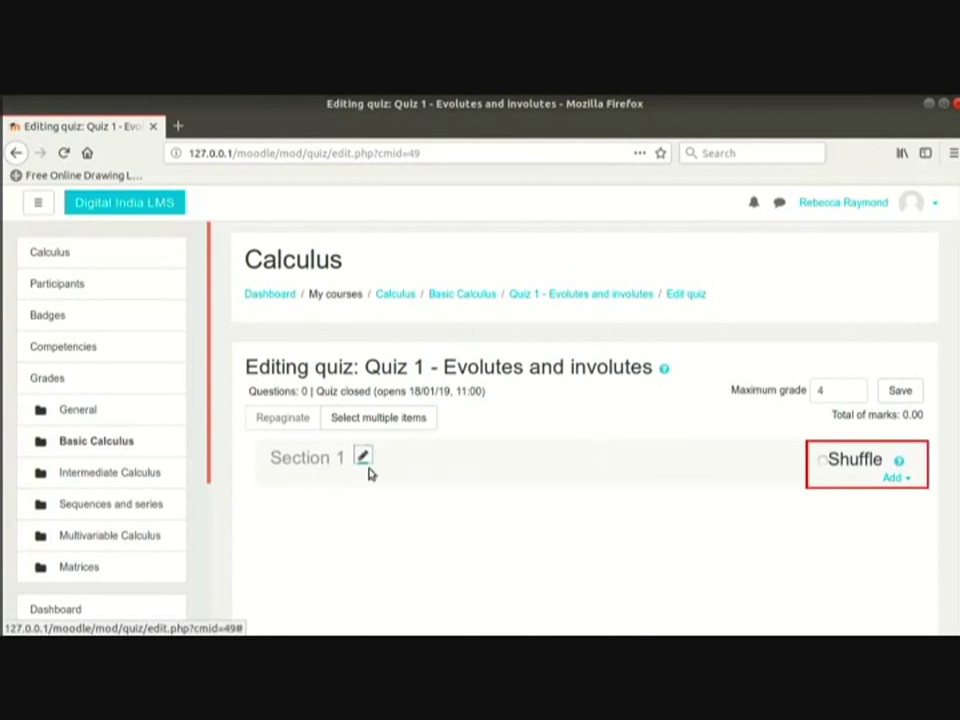
pyautogui.click(822, 461)
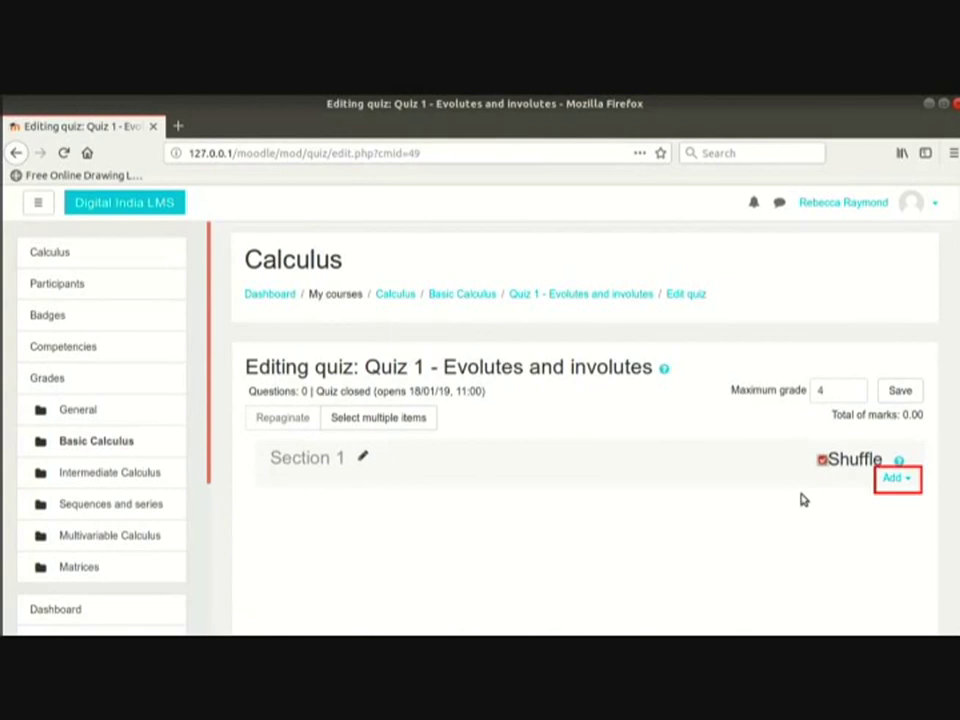
pyautogui.click(893, 478)
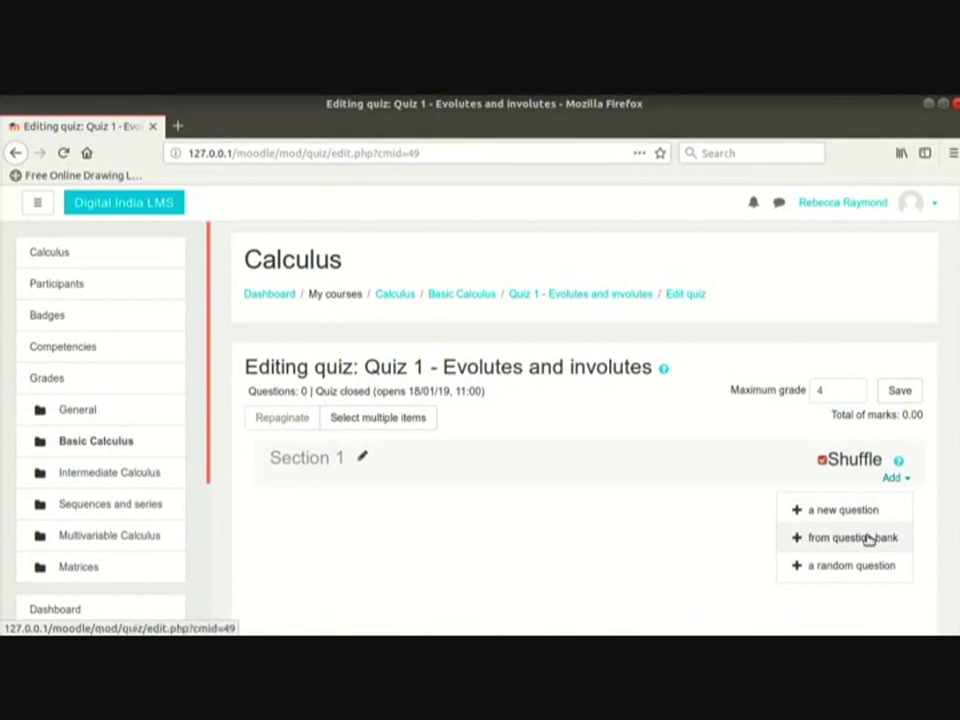
pyautogui.click(866, 538)
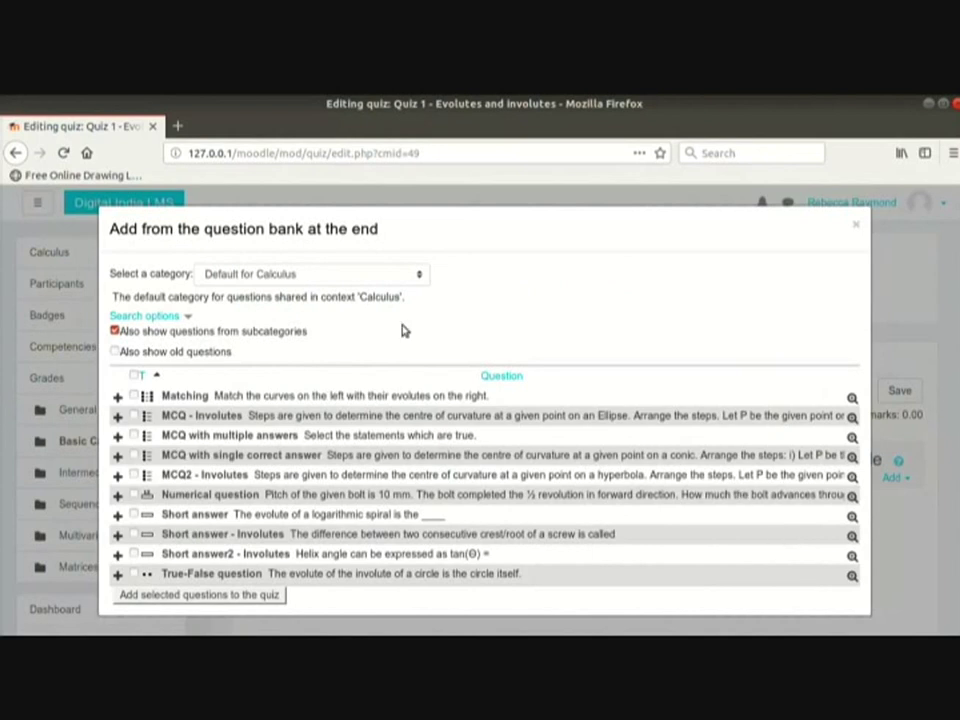
pyautogui.click(397, 275)
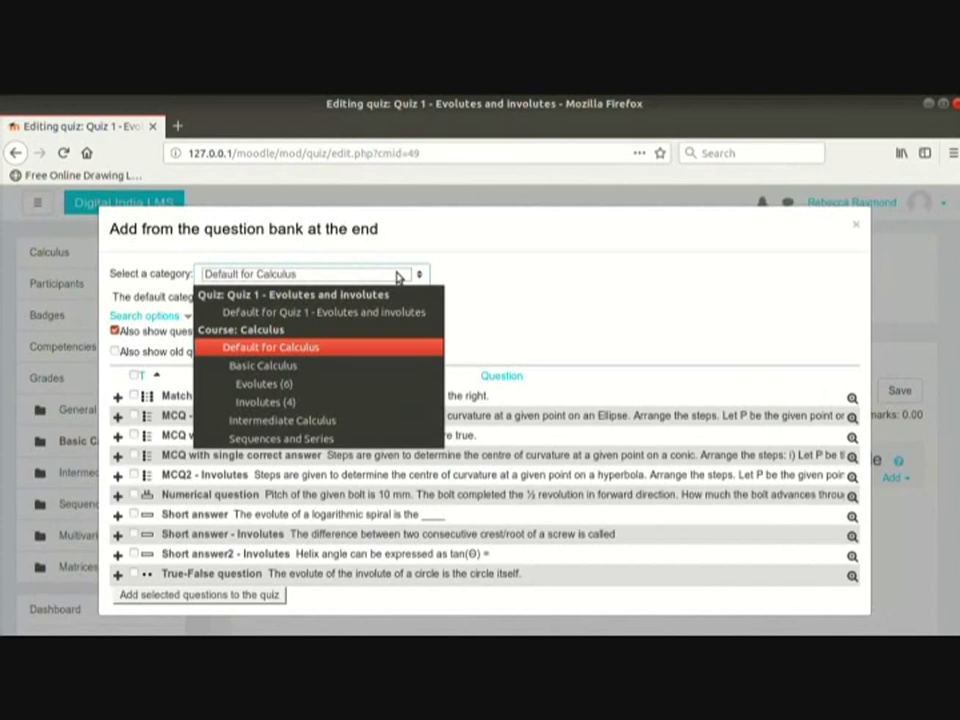
pyautogui.click(397, 275)
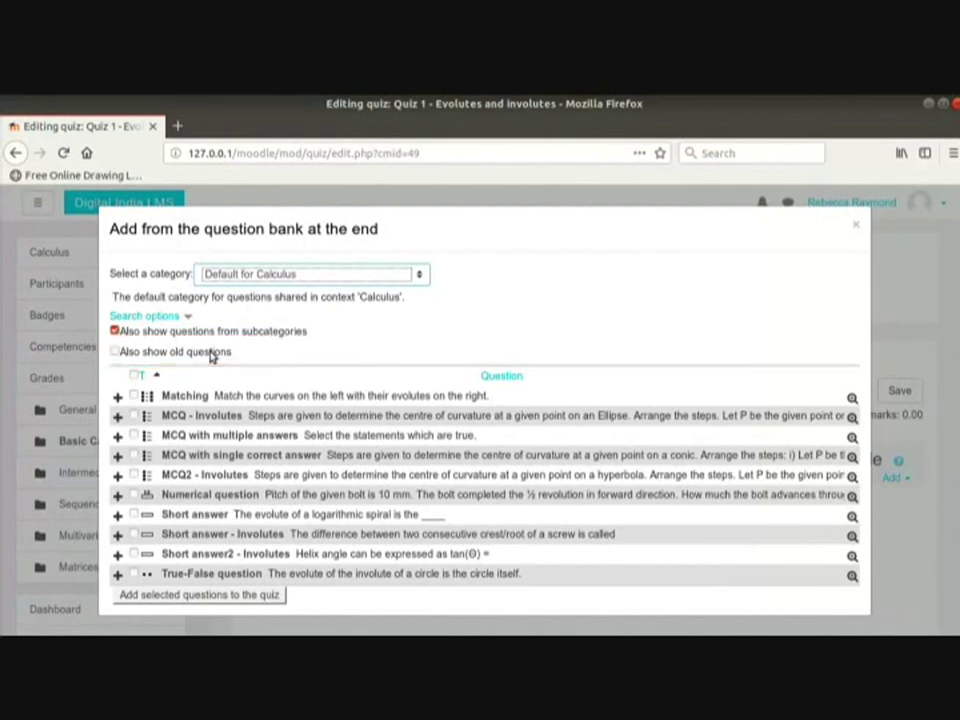
pyautogui.click(134, 396)
pyautogui.click(134, 416)
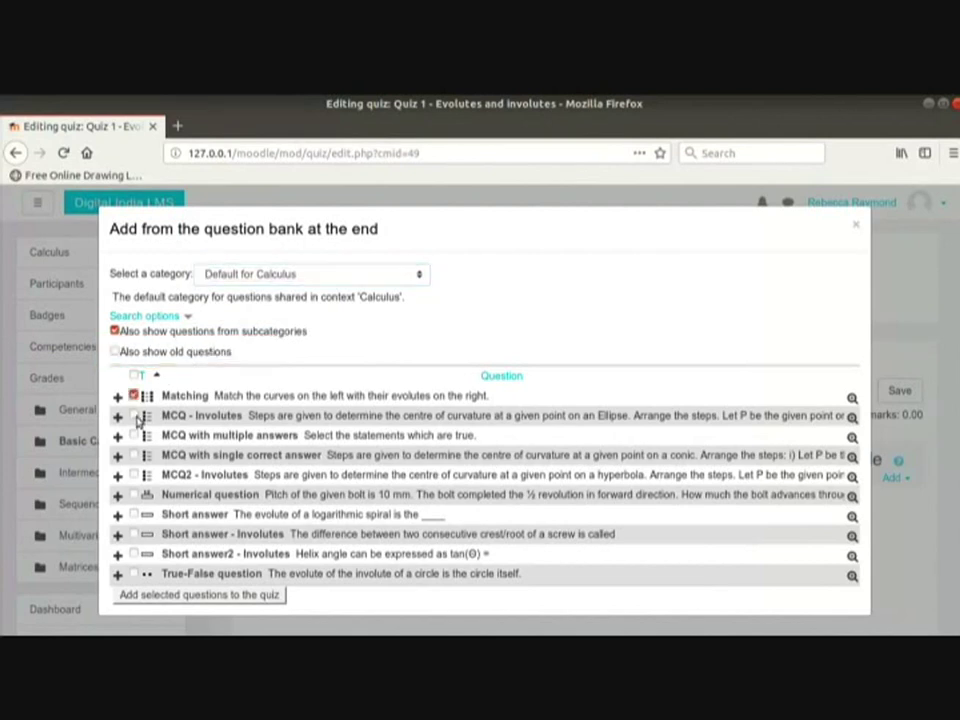
pyautogui.click(134, 495)
pyautogui.click(134, 534)
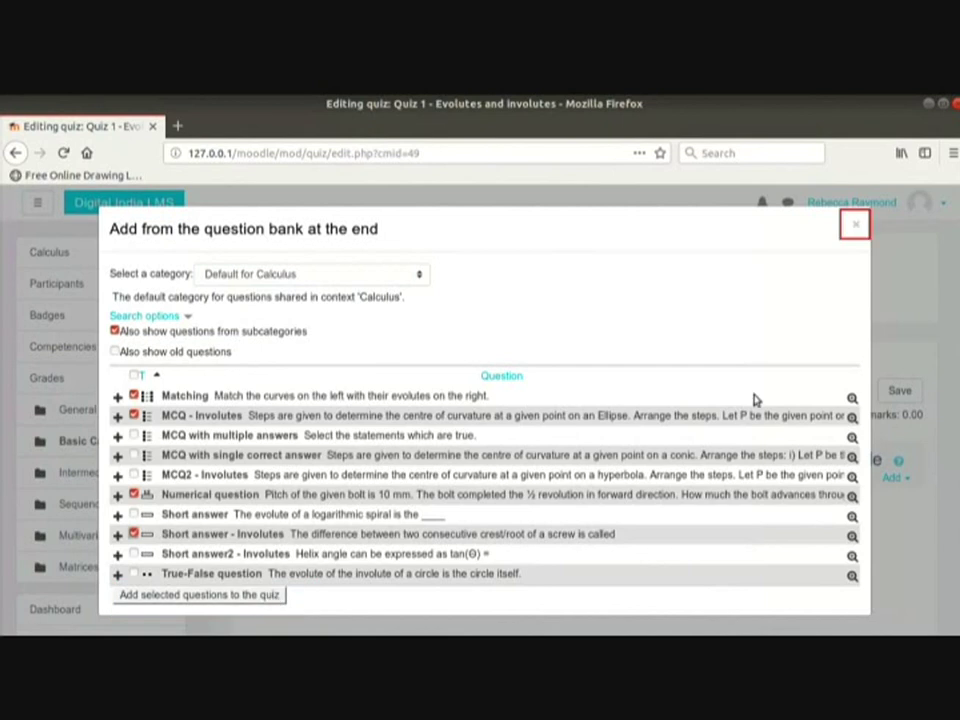
pyautogui.click(857, 228)
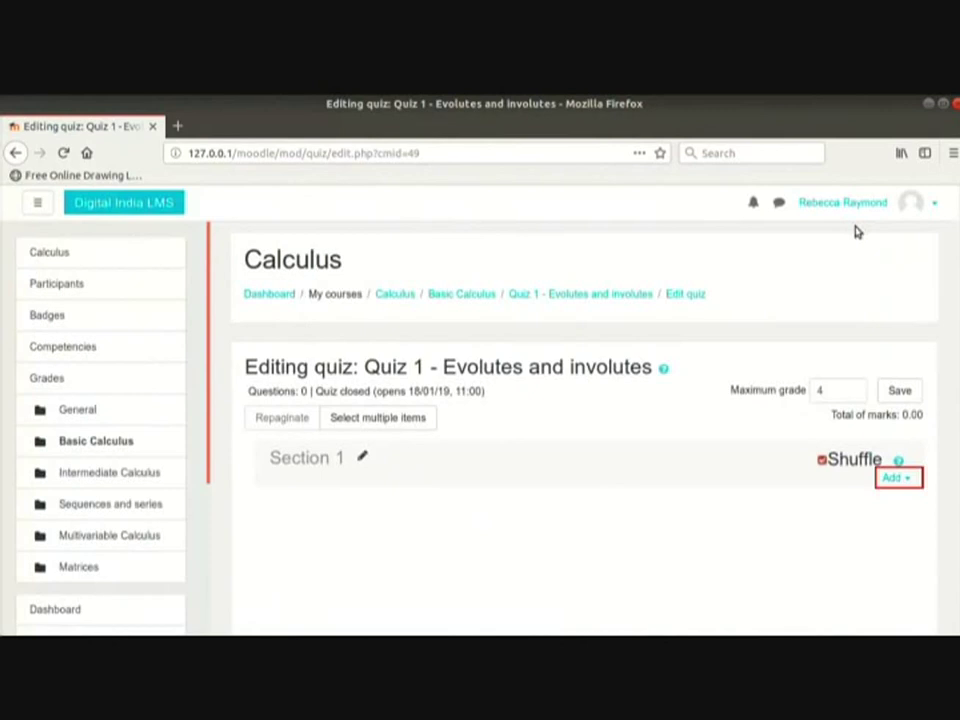
# - Add 2 random questions from the existing Evolutes category to Section 1 of the quiz
pyautogui.click(896, 478)
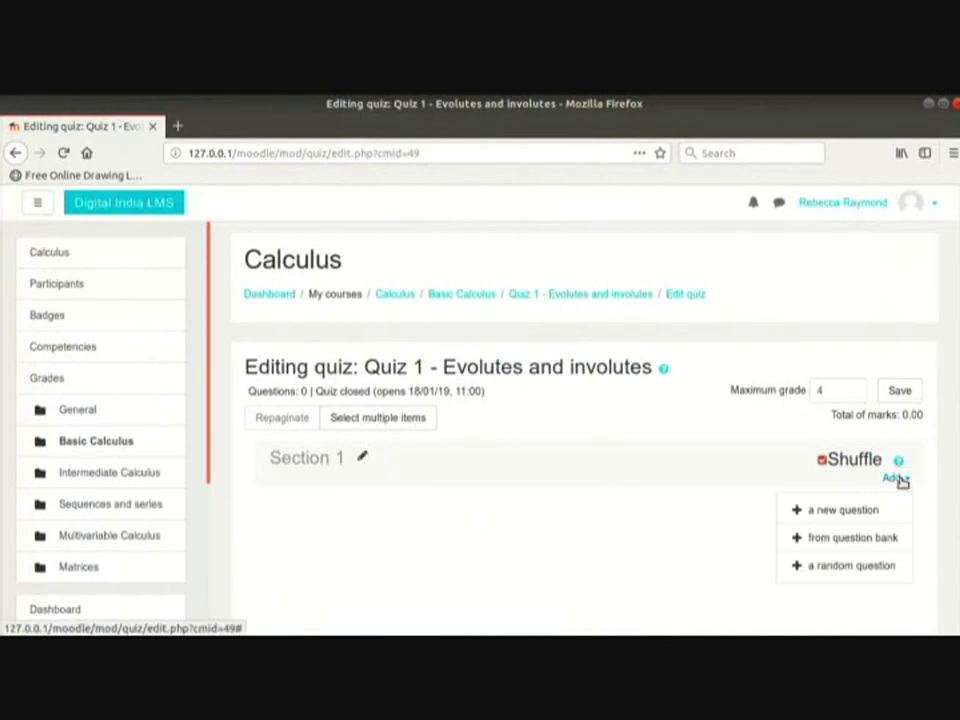
pyautogui.click(866, 567)
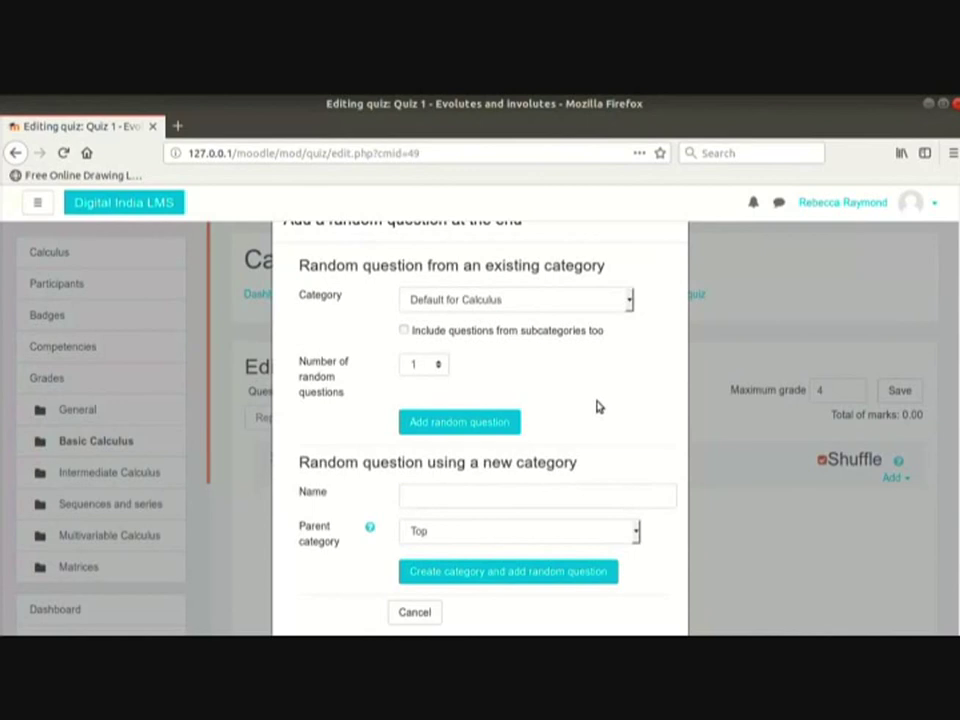
pyautogui.click(593, 309)
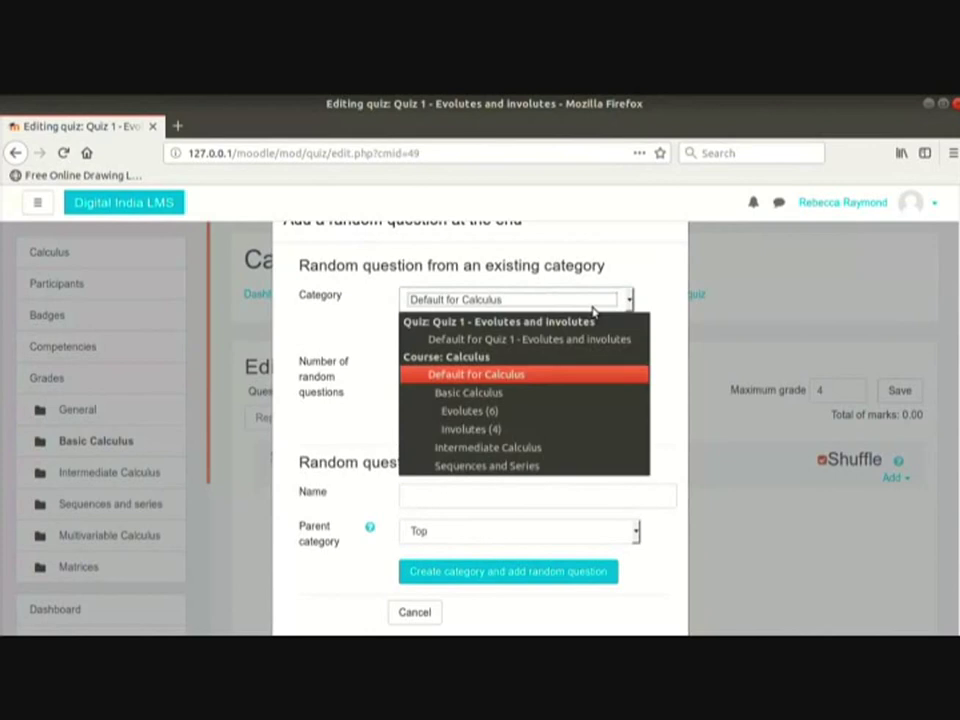
pyautogui.click(516, 412)
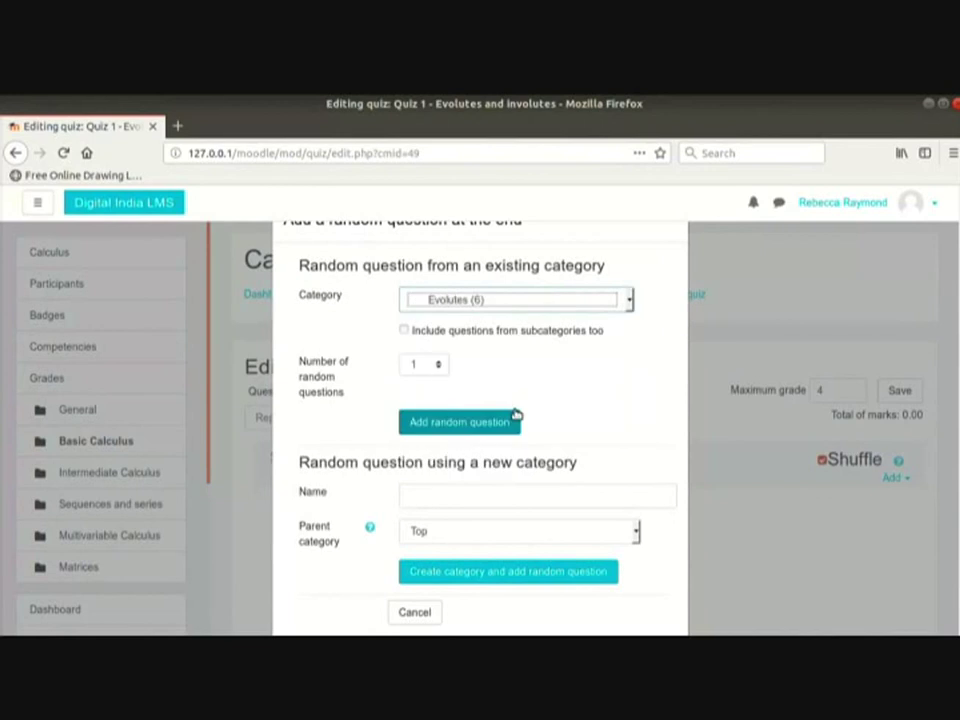
pyautogui.click(437, 366)
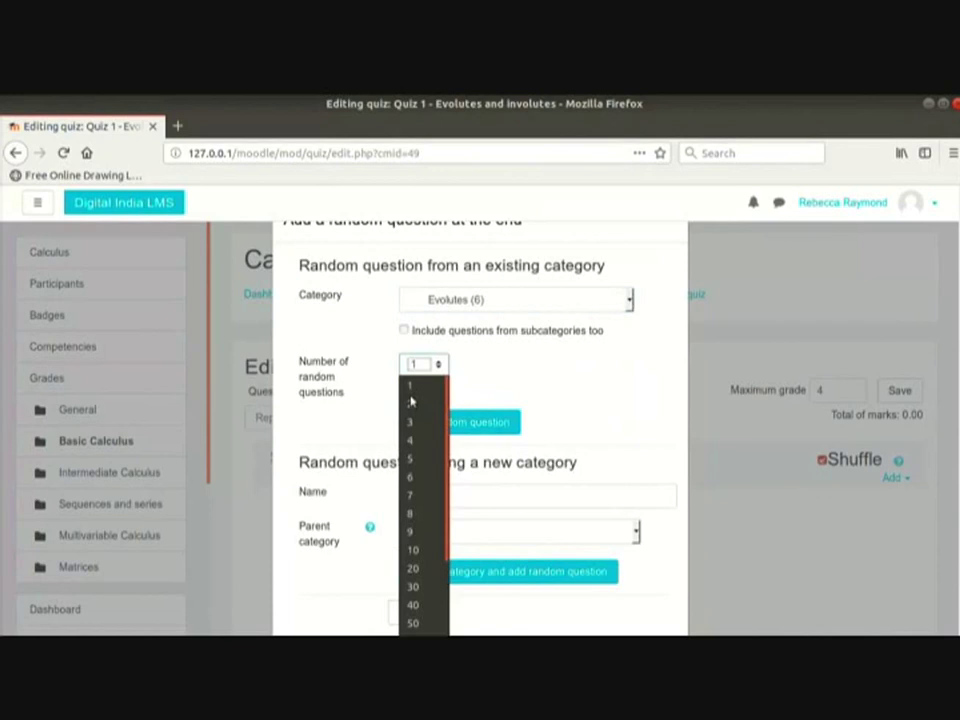
pyautogui.click(408, 399)
pyautogui.click(488, 381)
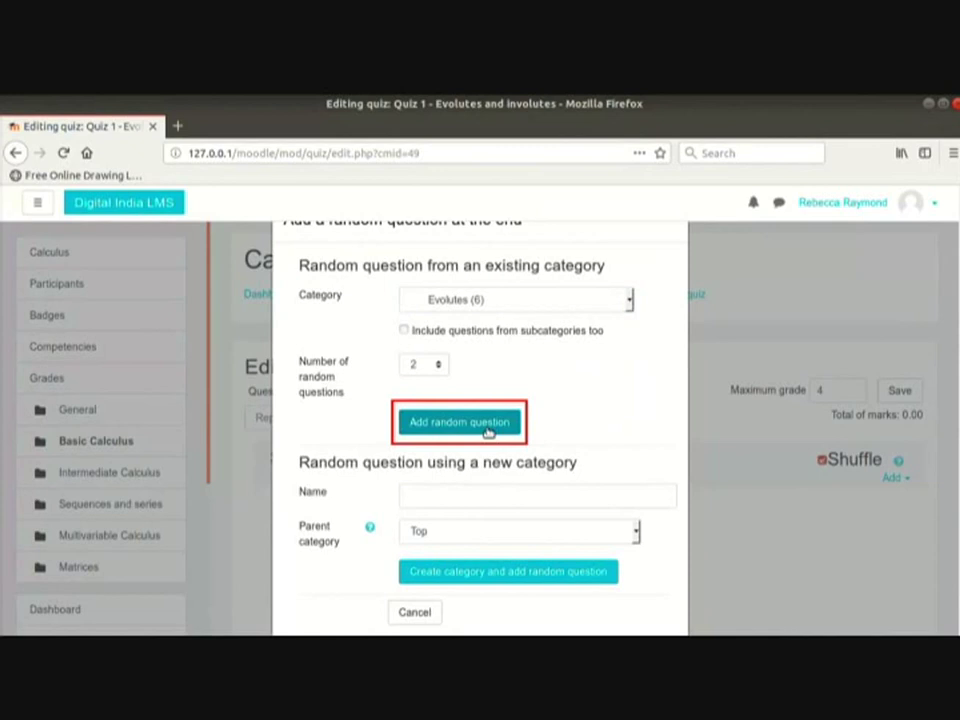
pyautogui.click(488, 424)
# - Add 2 random questions from the existing Involutes category at the end of the quiz
pyautogui.scroll(-2, 486, 433)
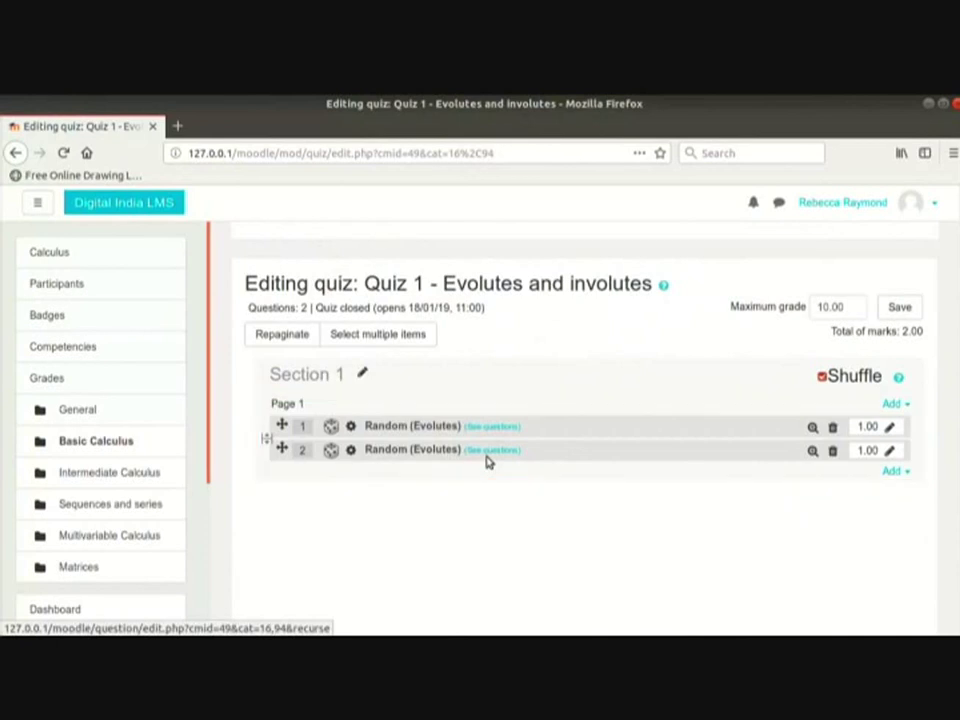
pyautogui.click(891, 472)
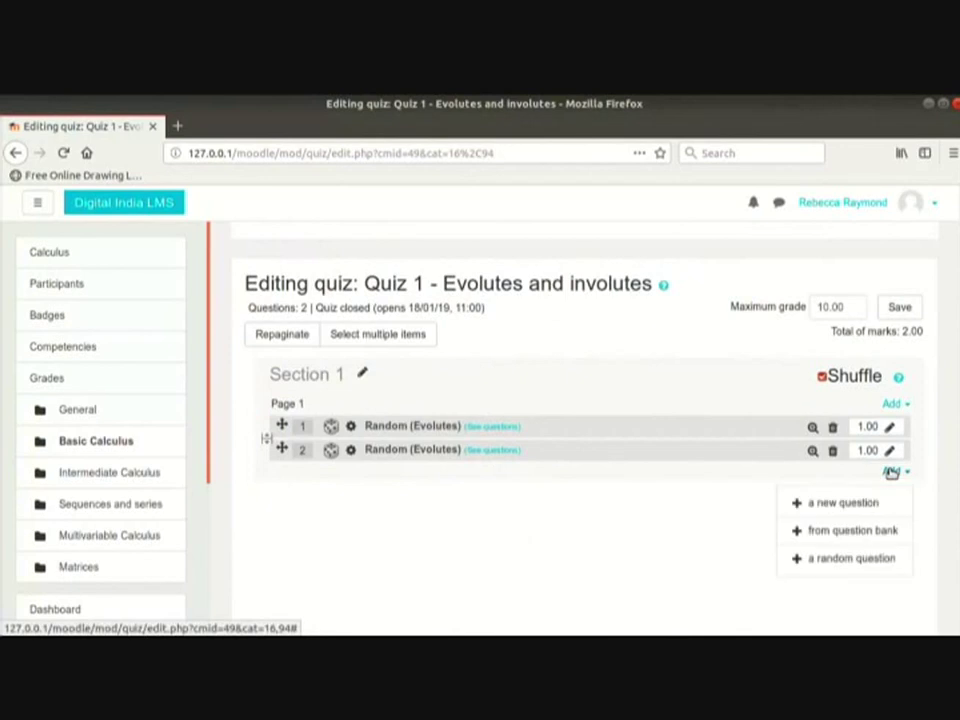
pyautogui.click(858, 564)
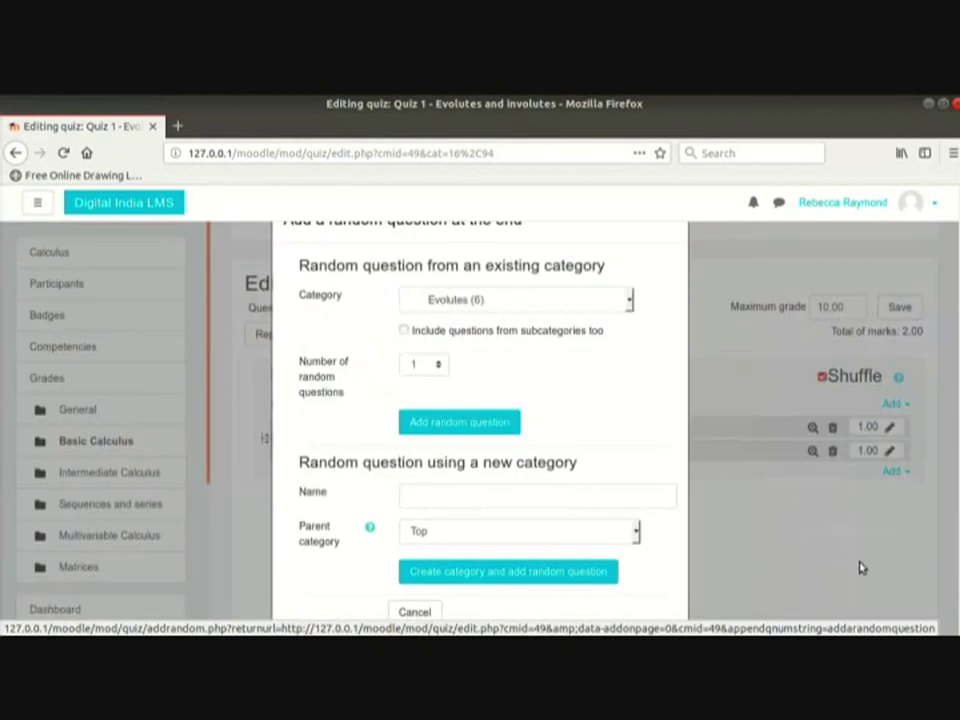
pyautogui.click(516, 300)
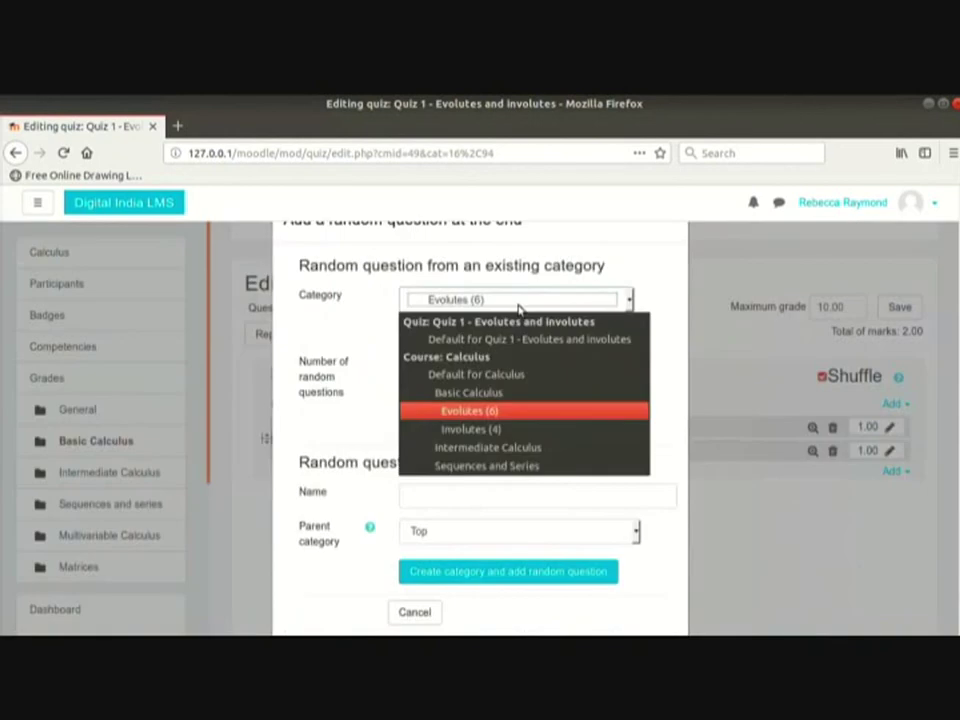
pyautogui.click(505, 428)
pyautogui.click(420, 366)
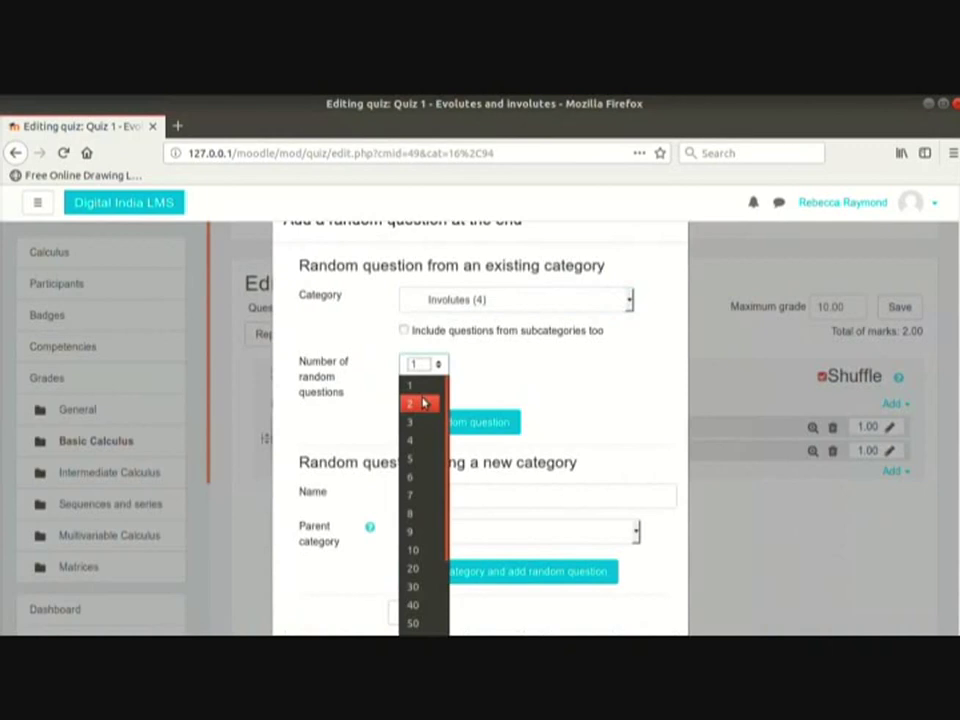
pyautogui.click(421, 402)
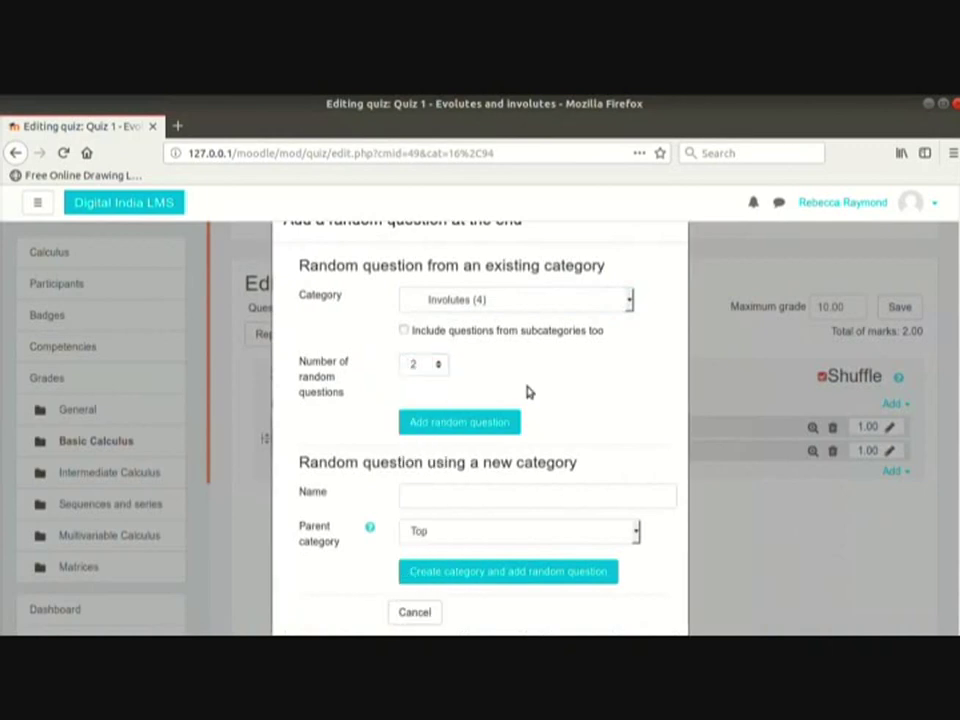
pyautogui.click(495, 423)
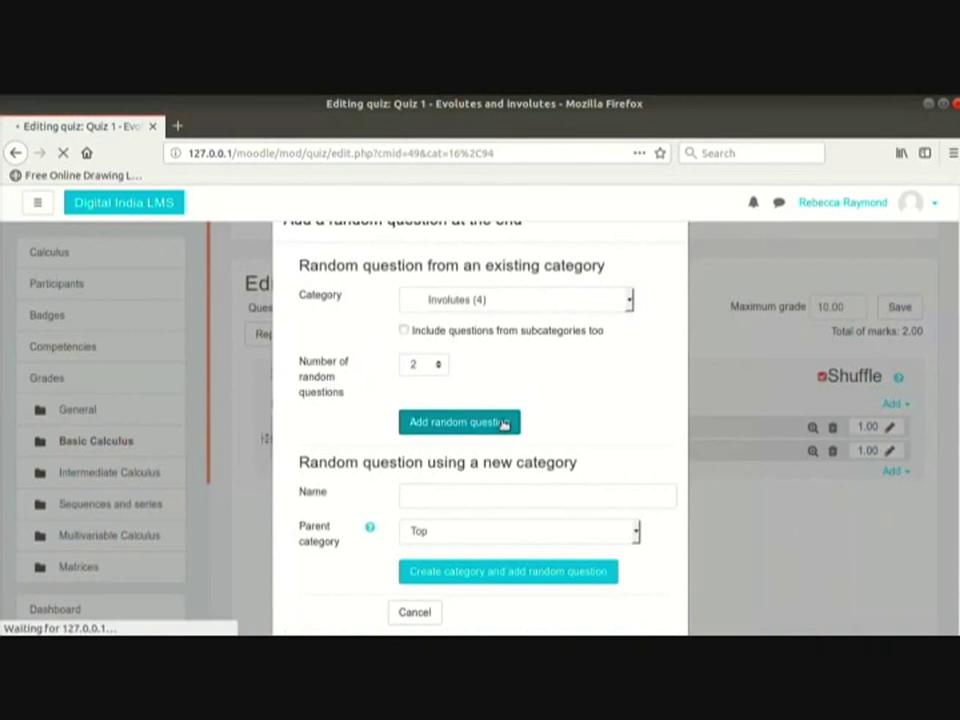
# - Insert a new section heading at page 2, before the Involutes questions, and name it "Section 2"
pyautogui.scroll(-3, 501, 424)
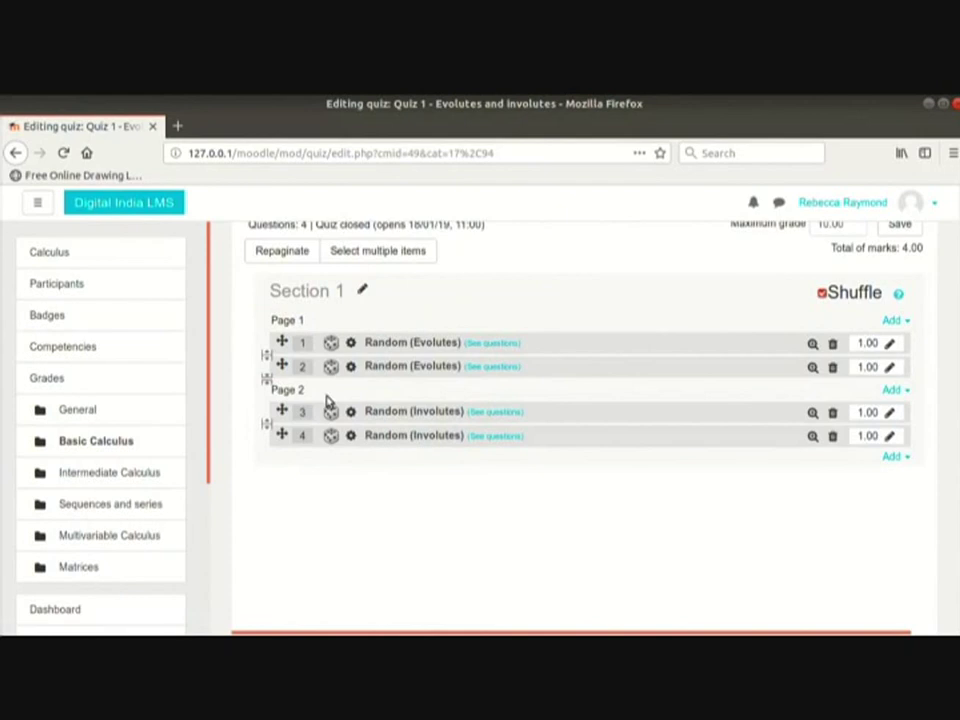
pyautogui.click(893, 391)
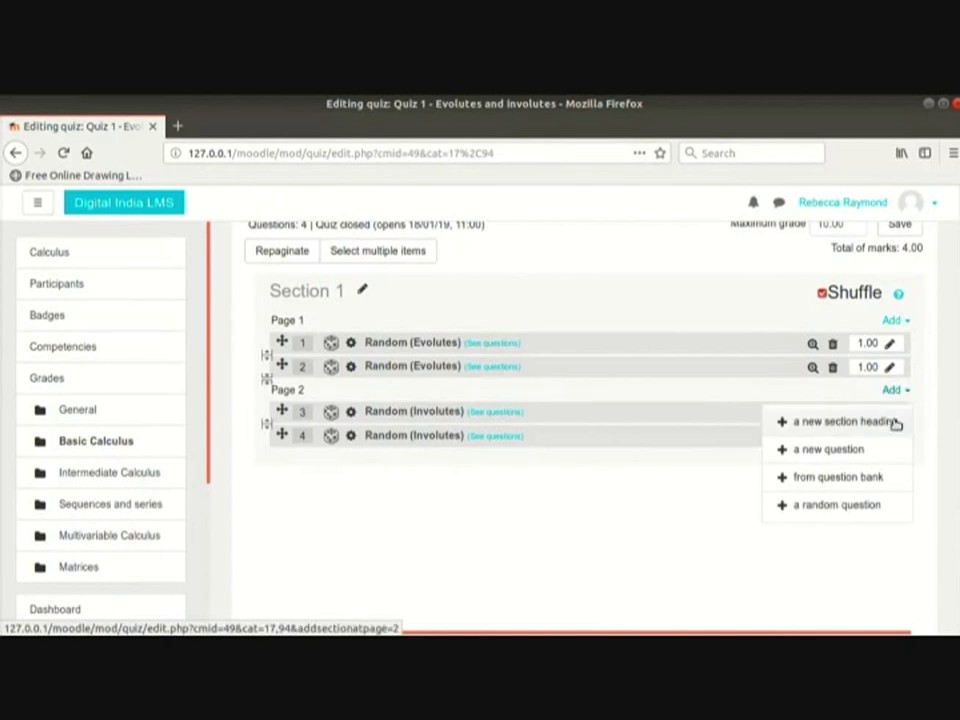
pyautogui.click(893, 422)
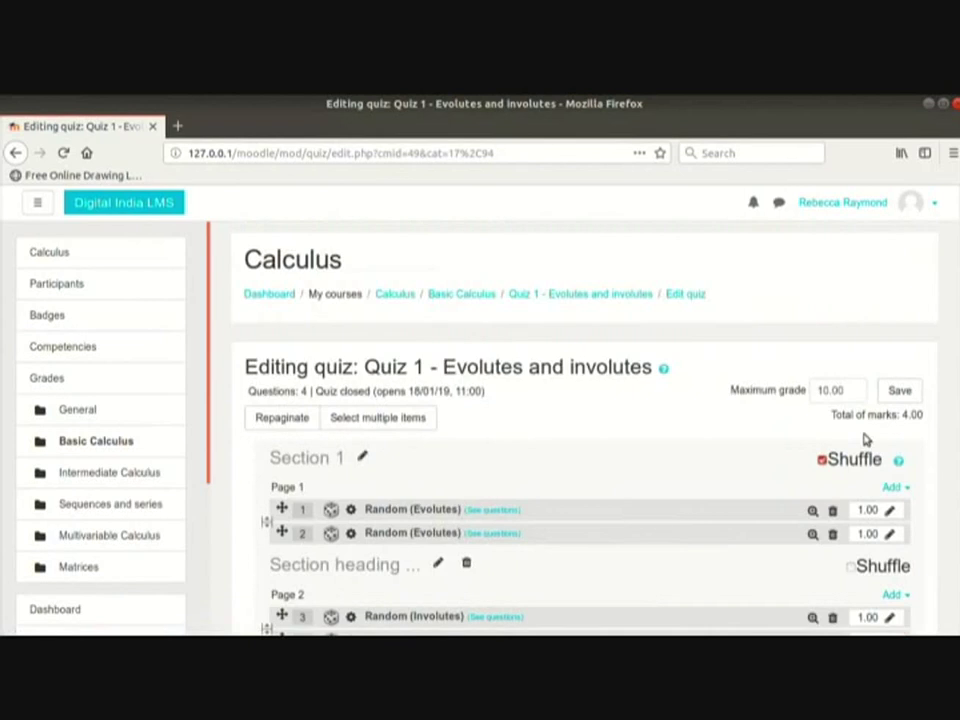
pyautogui.scroll(-2, 789, 401)
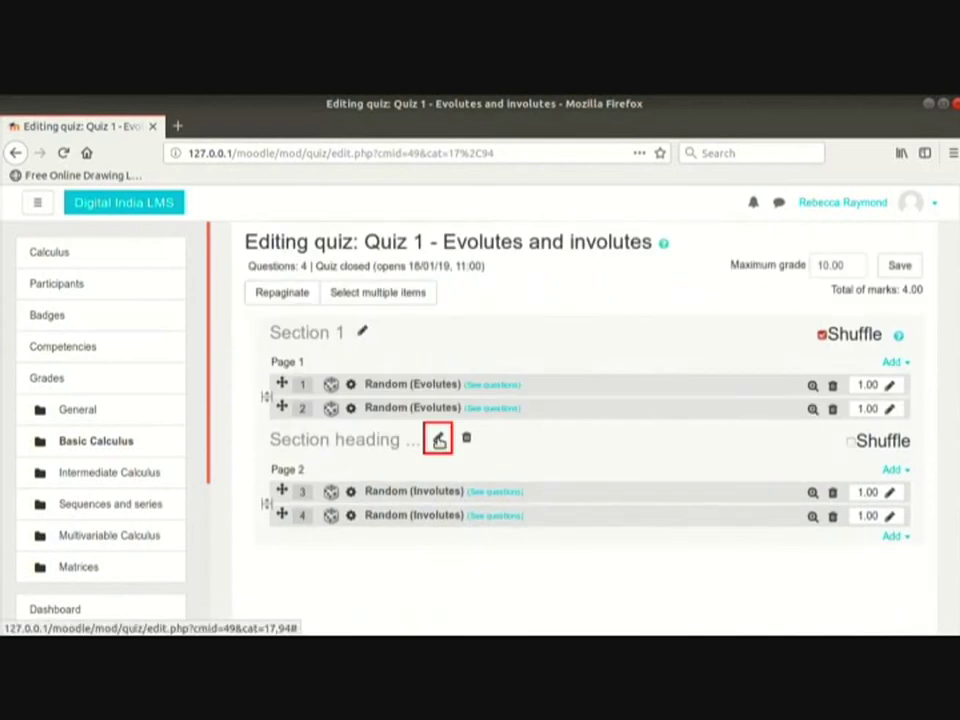
pyautogui.click(439, 440)
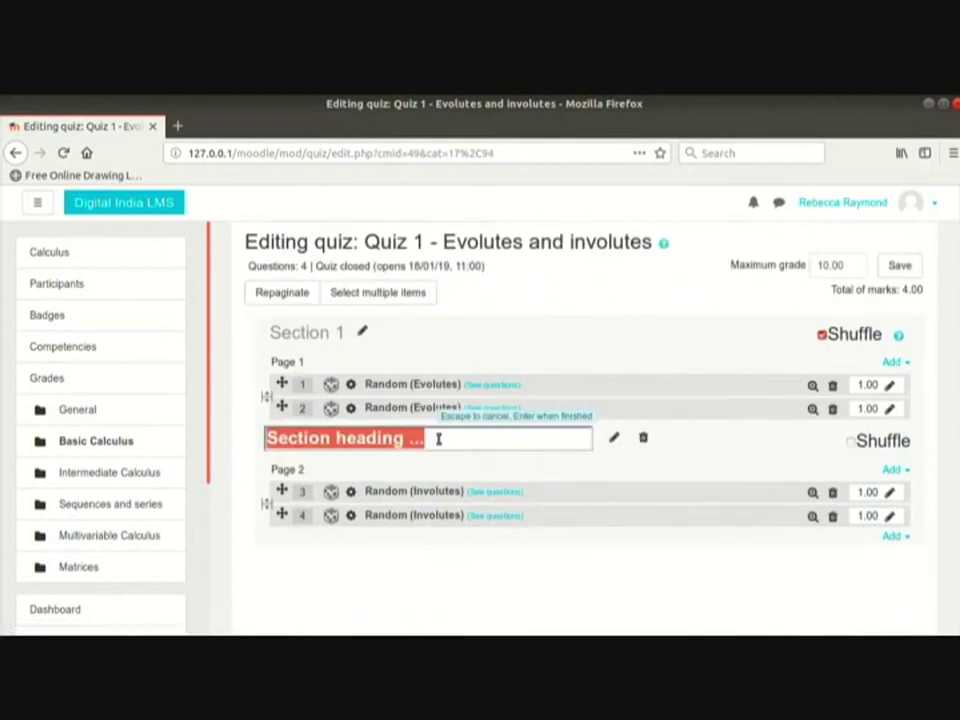
pyautogui.write('Section 2')
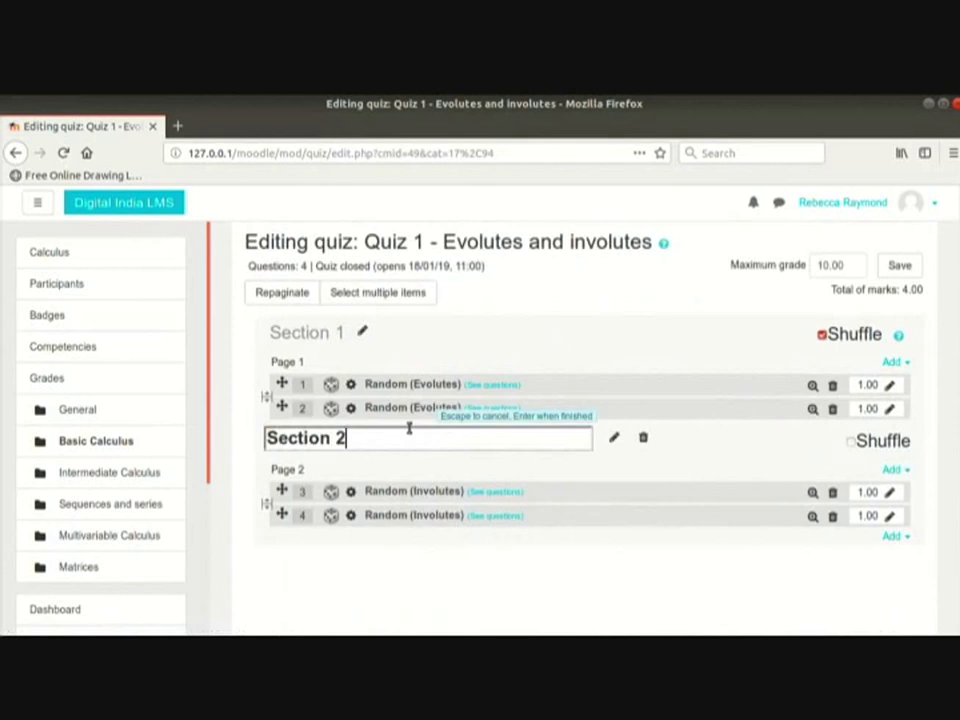
pyautogui.press('Return')
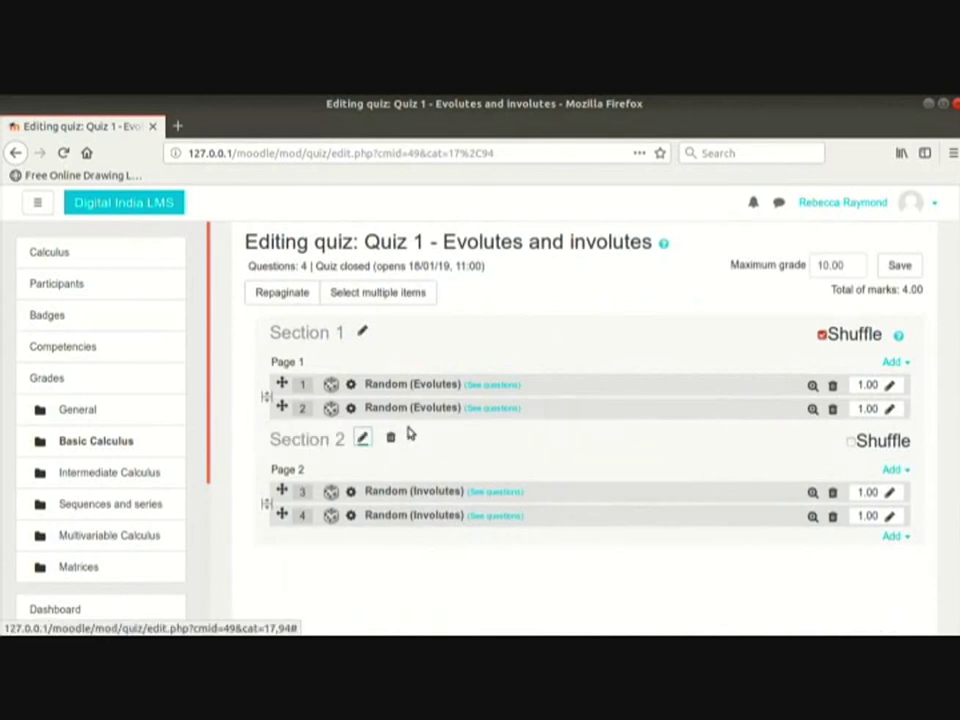
# - Save the quiz's maximum grade setting and look over the question layout
pyautogui.scroll(1, 620, 432)
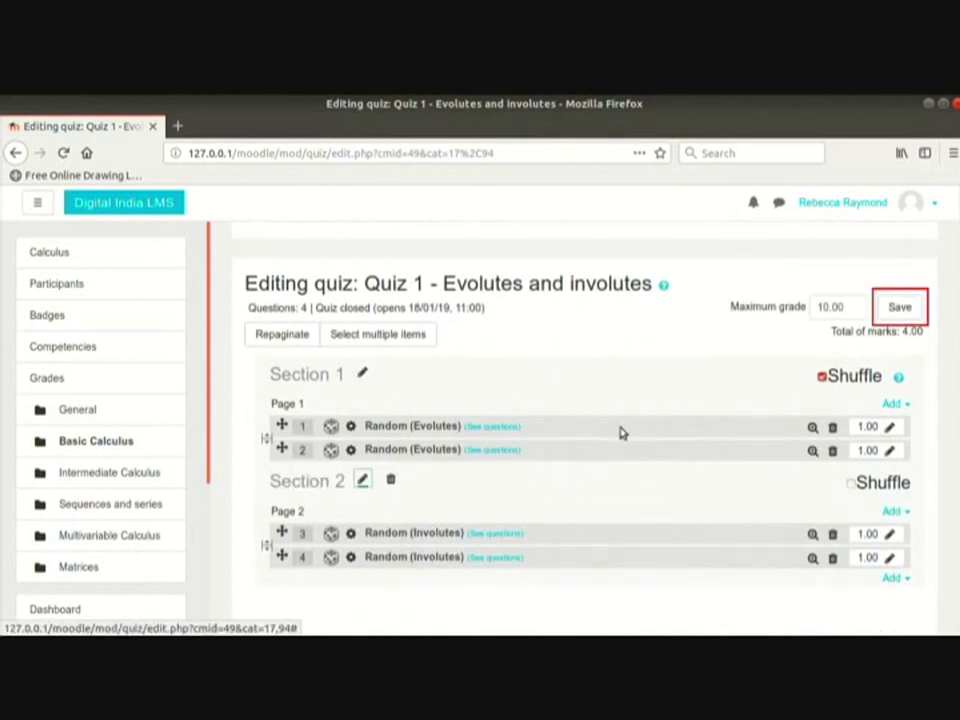
pyautogui.click(899, 308)
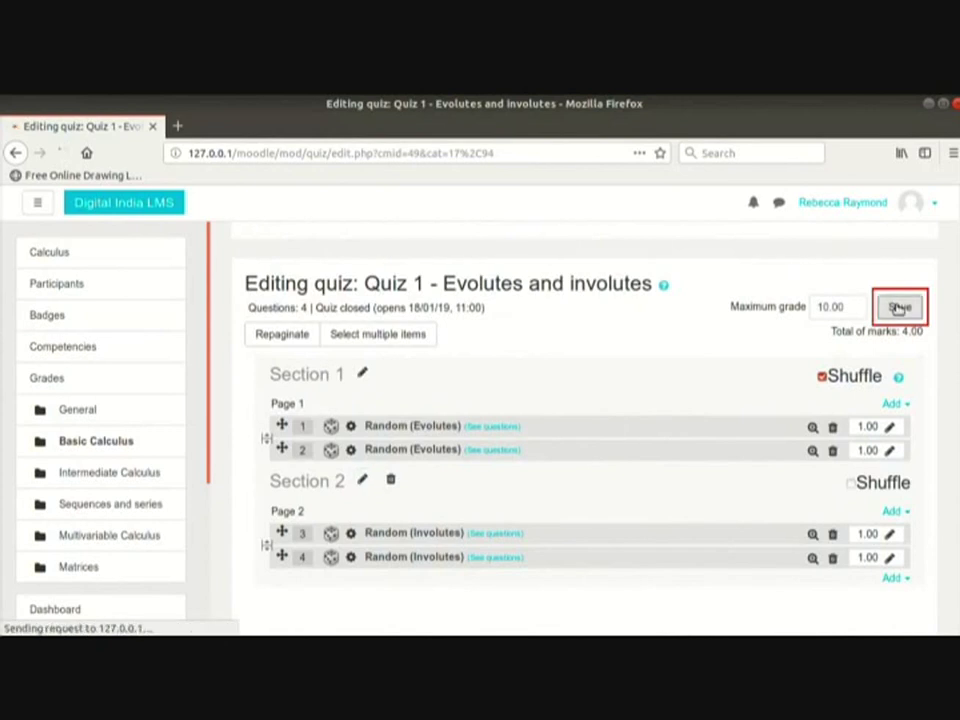
pyautogui.scroll(-2, 710, 441)
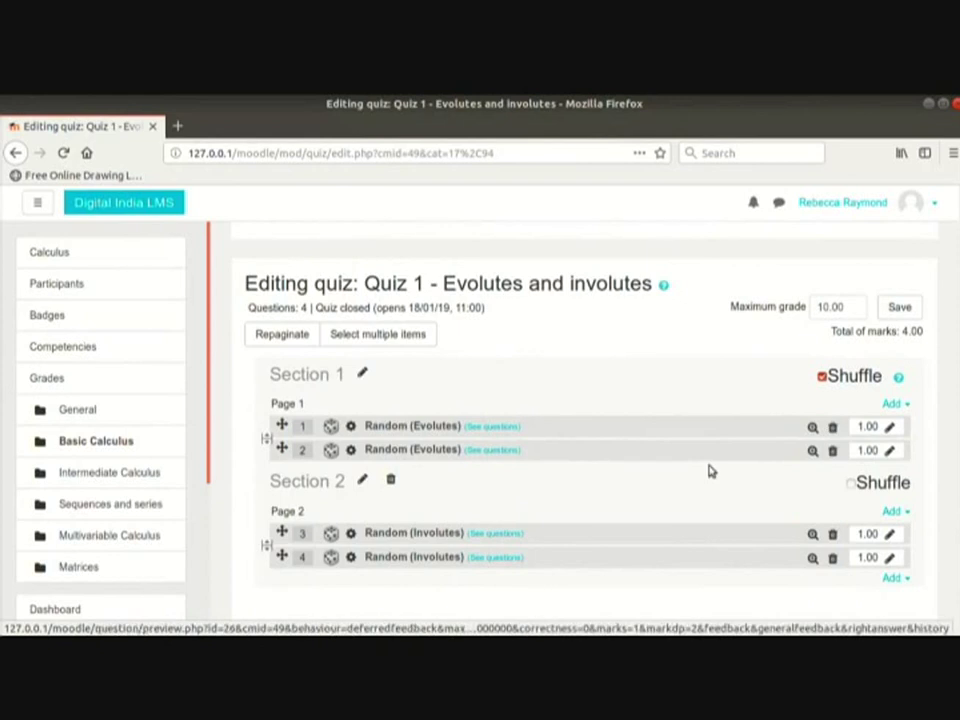
pyautogui.scroll(-1, 707, 469)
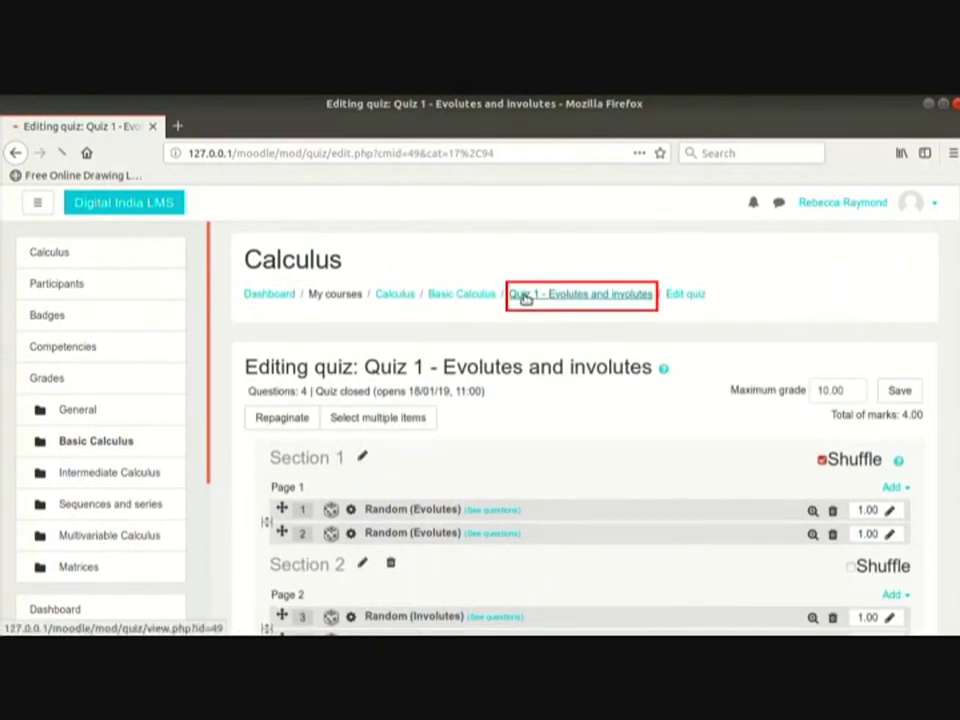
# - Return to the overview page of Quiz 1 - Evolutes and involutes and start a timed preview attempt
pyautogui.click(523, 299)
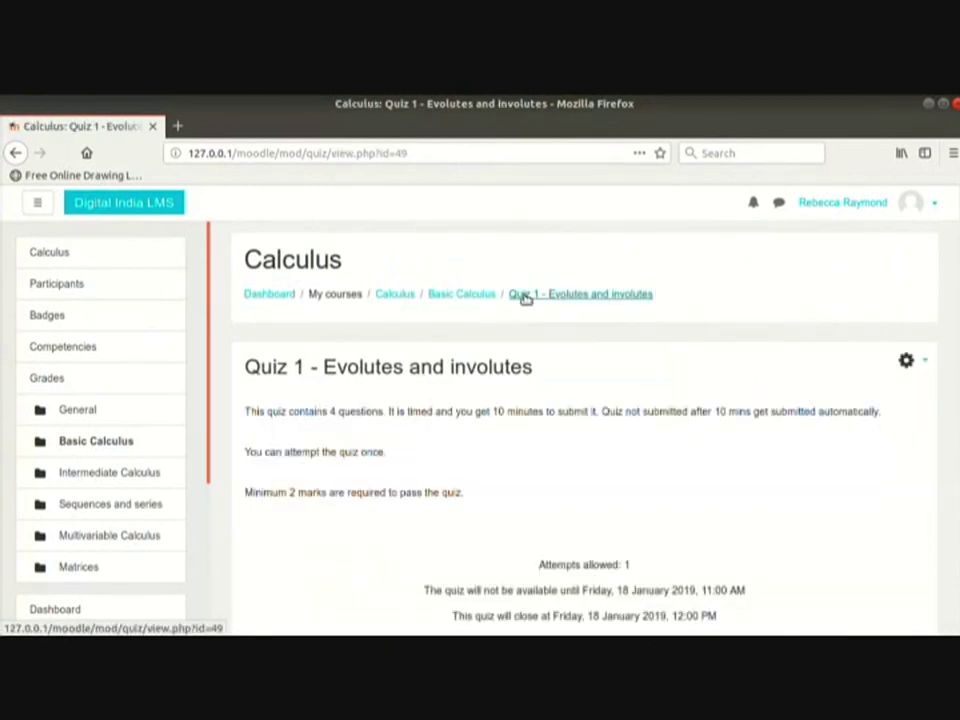
pyautogui.scroll(-2, 793, 394)
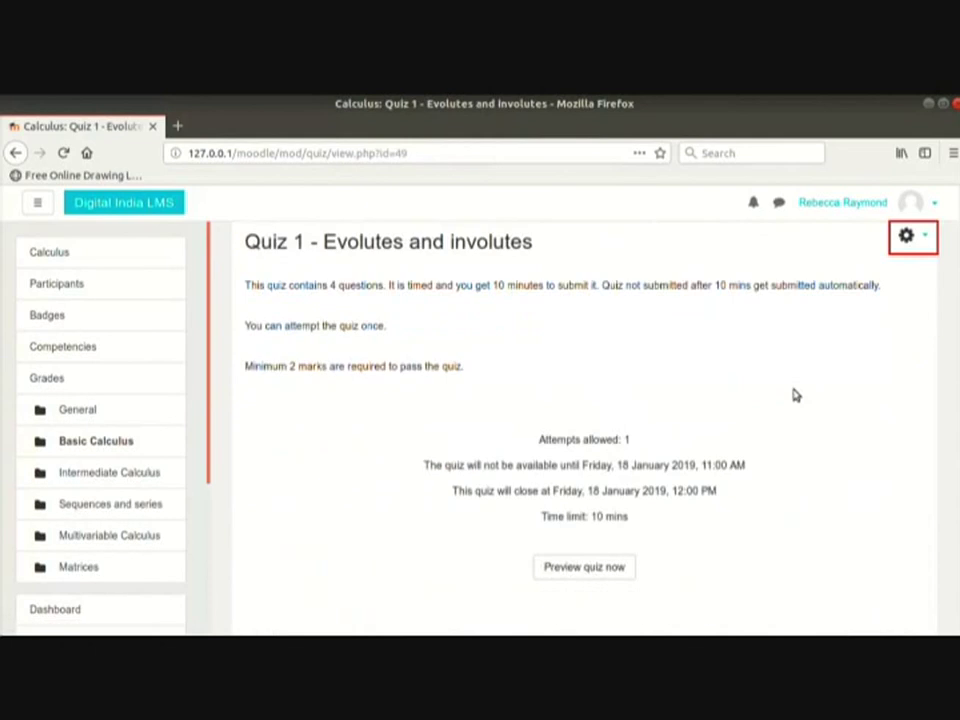
pyautogui.click(913, 240)
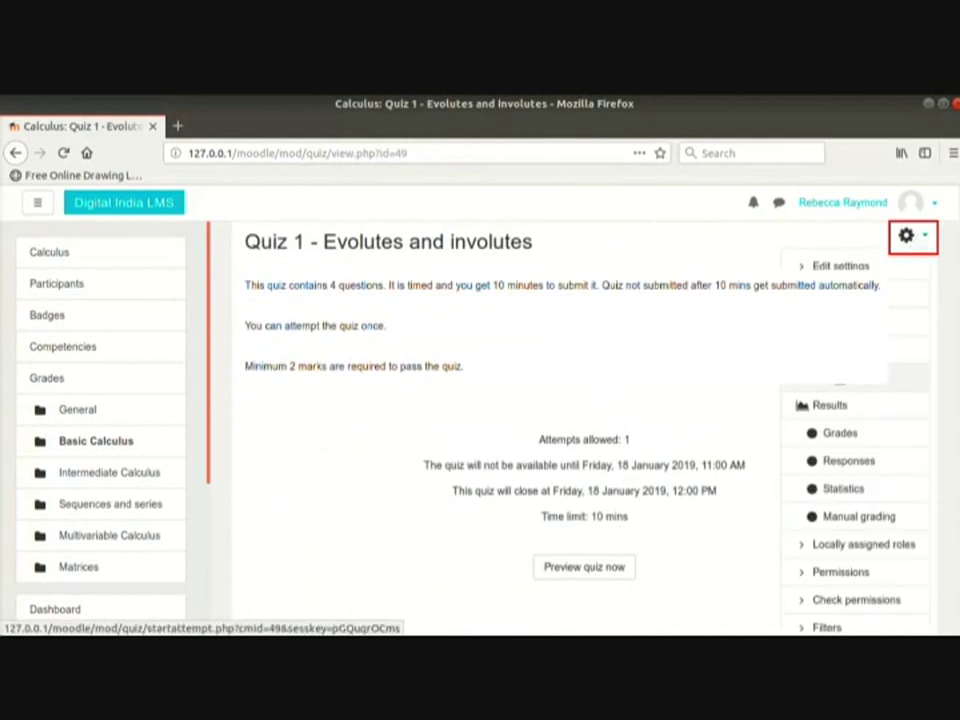
pyautogui.click(584, 567)
pyautogui.scroll(-3, 691, 393)
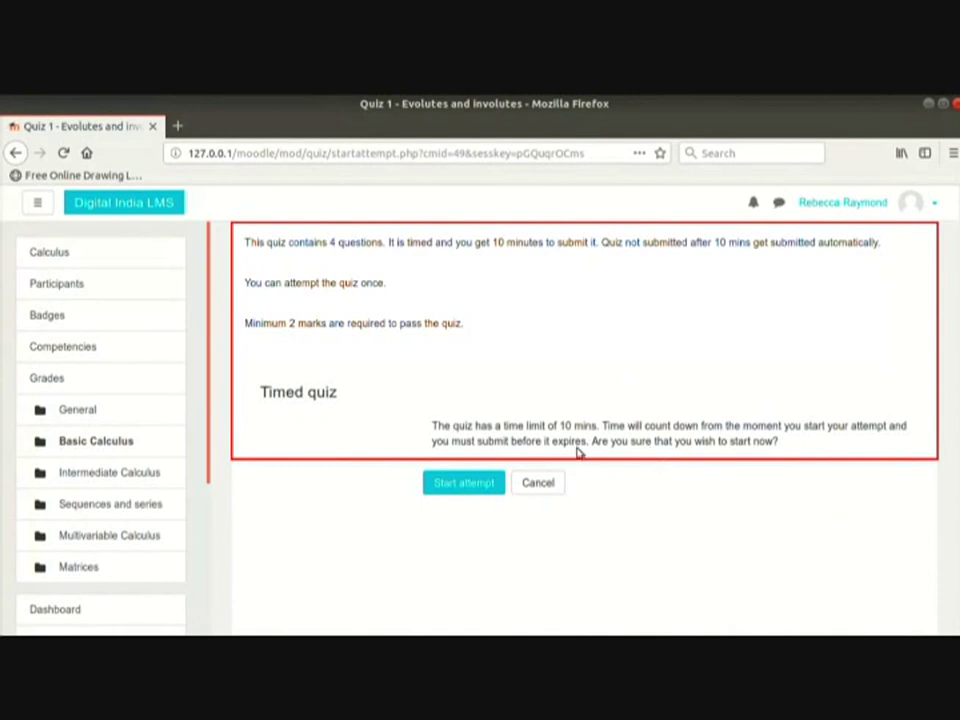
pyautogui.click(464, 485)
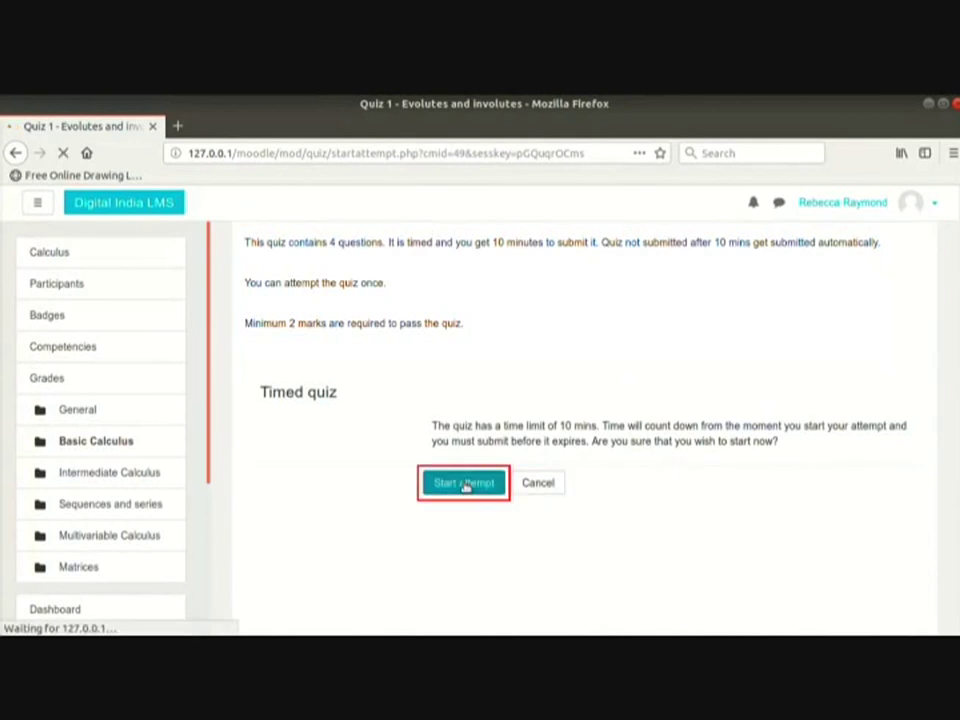
# - Finish the preview attempt with all questions unanswered, then submit it and confirm the submission
pyautogui.scroll(-1, 700, 430)
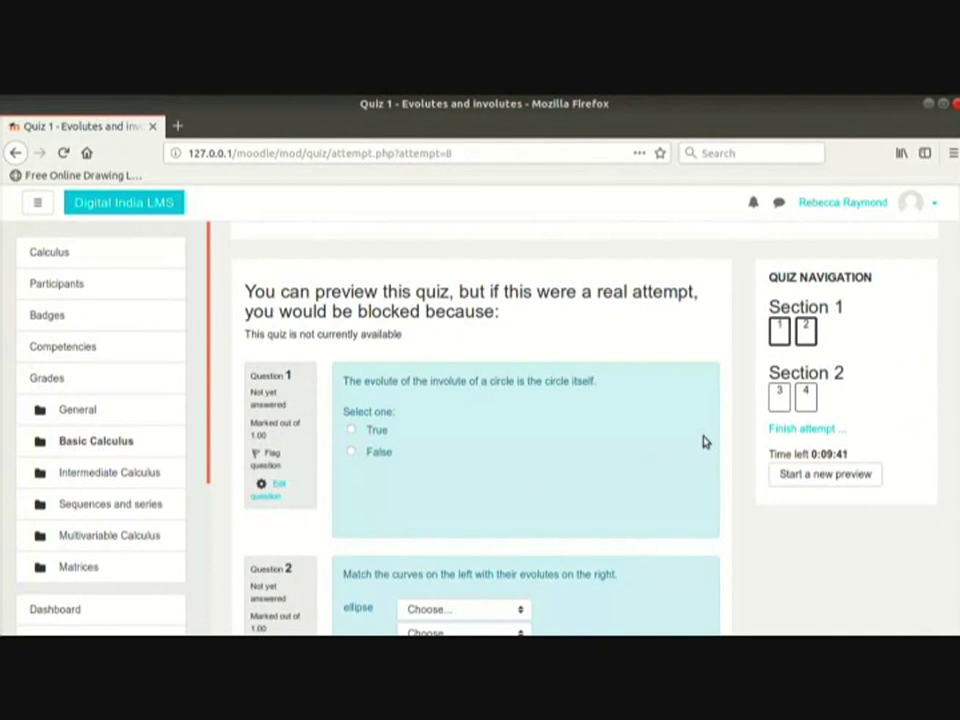
pyautogui.click(818, 430)
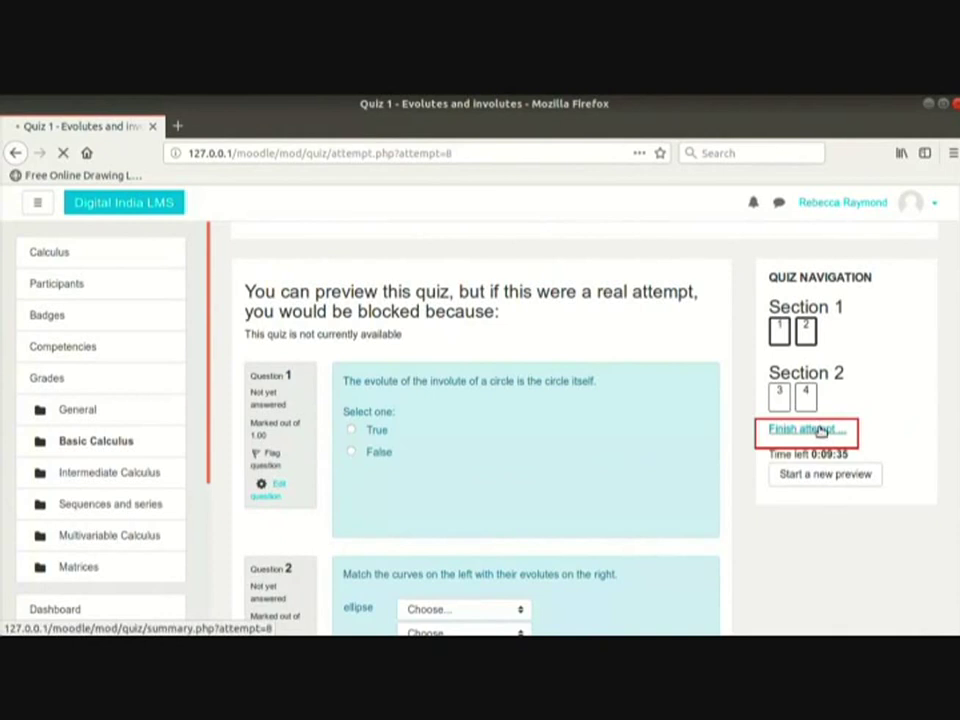
pyautogui.scroll(-1, 588, 435)
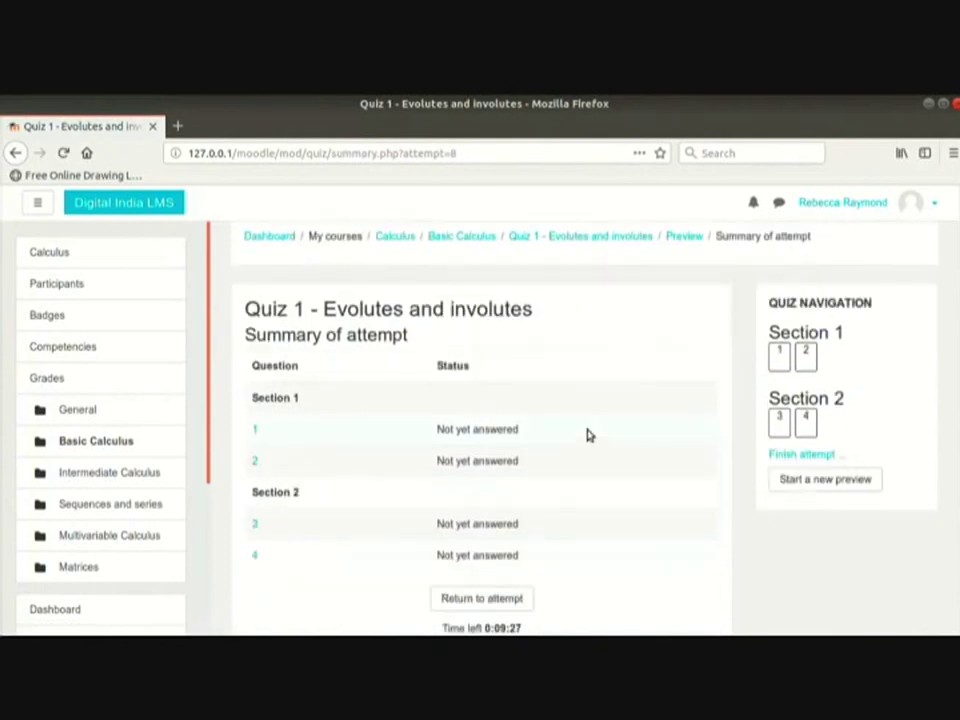
pyautogui.scroll(-3, 506, 431)
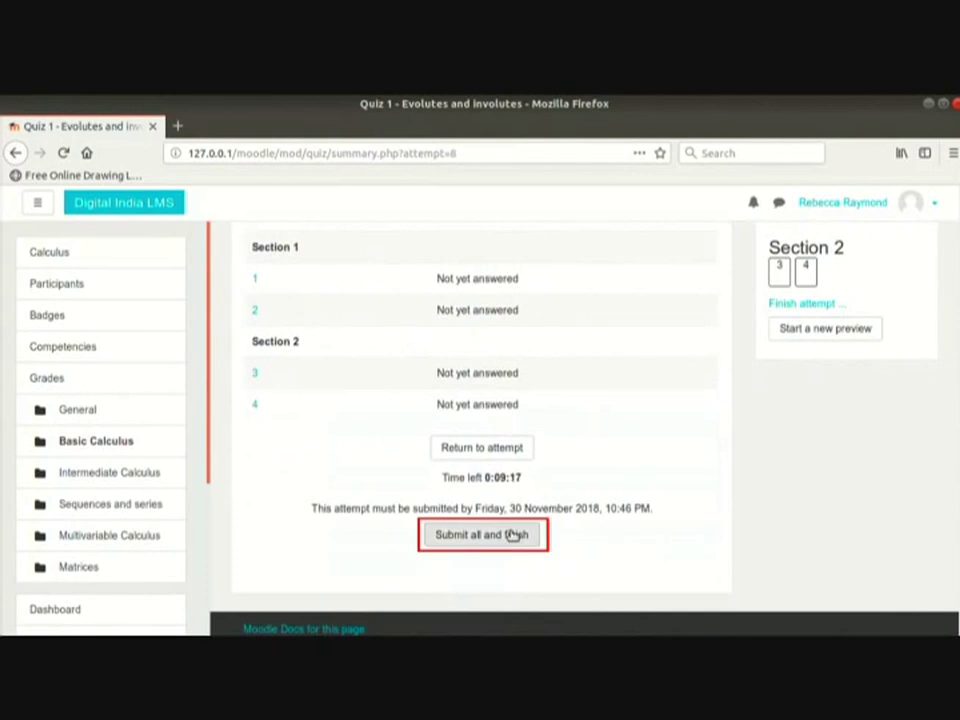
pyautogui.click(512, 535)
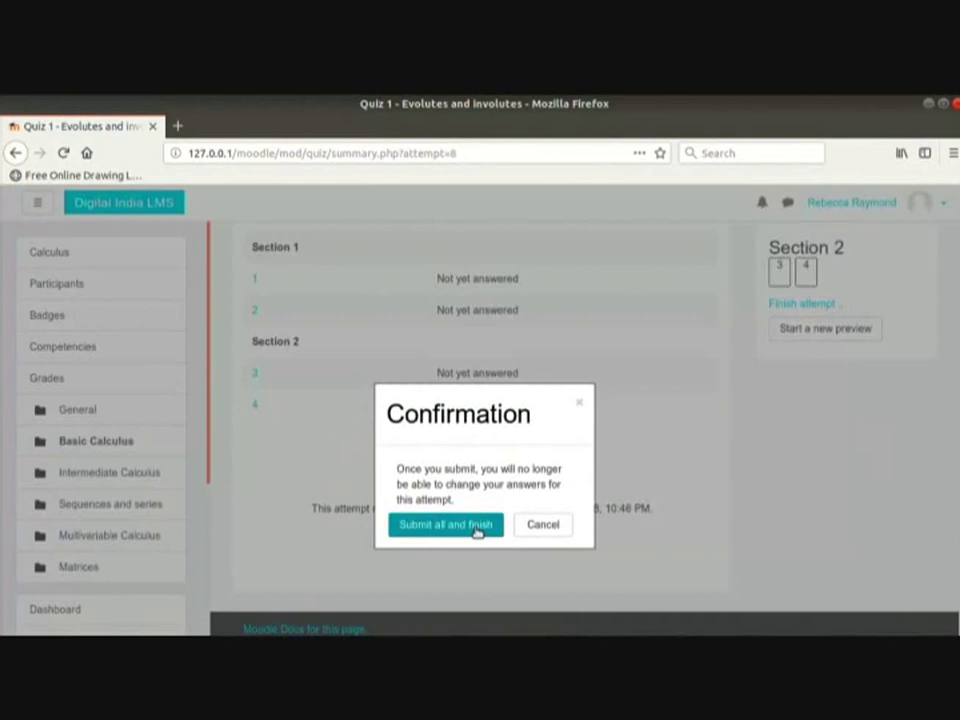
pyautogui.click(477, 532)
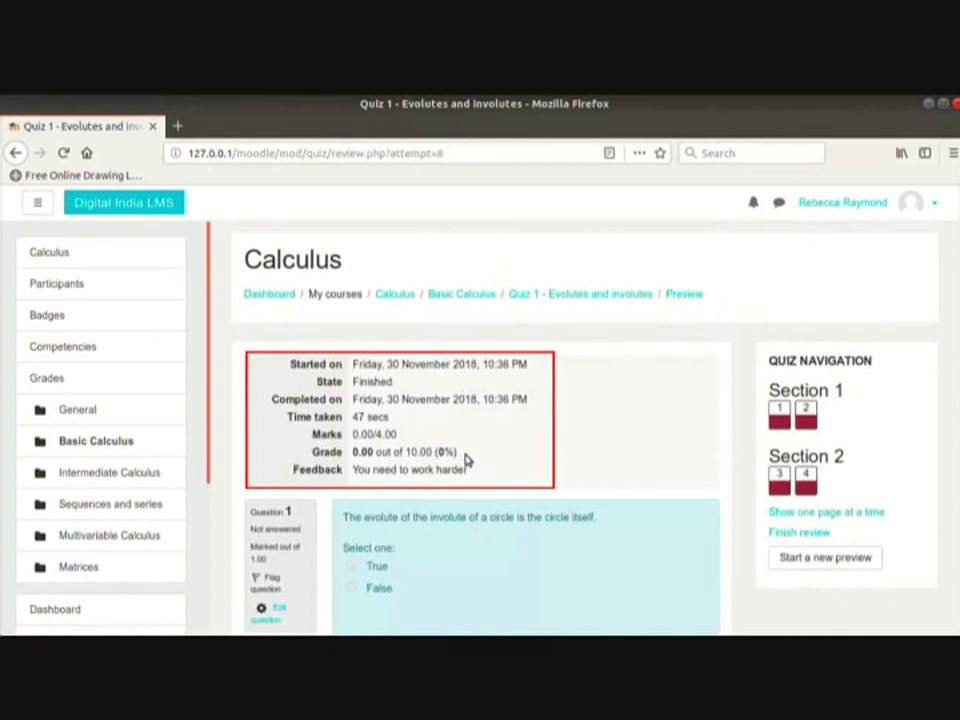
# - Look through the attempt summary and the feedback for each question, and finish the review
pyautogui.scroll(-5, 470, 468)
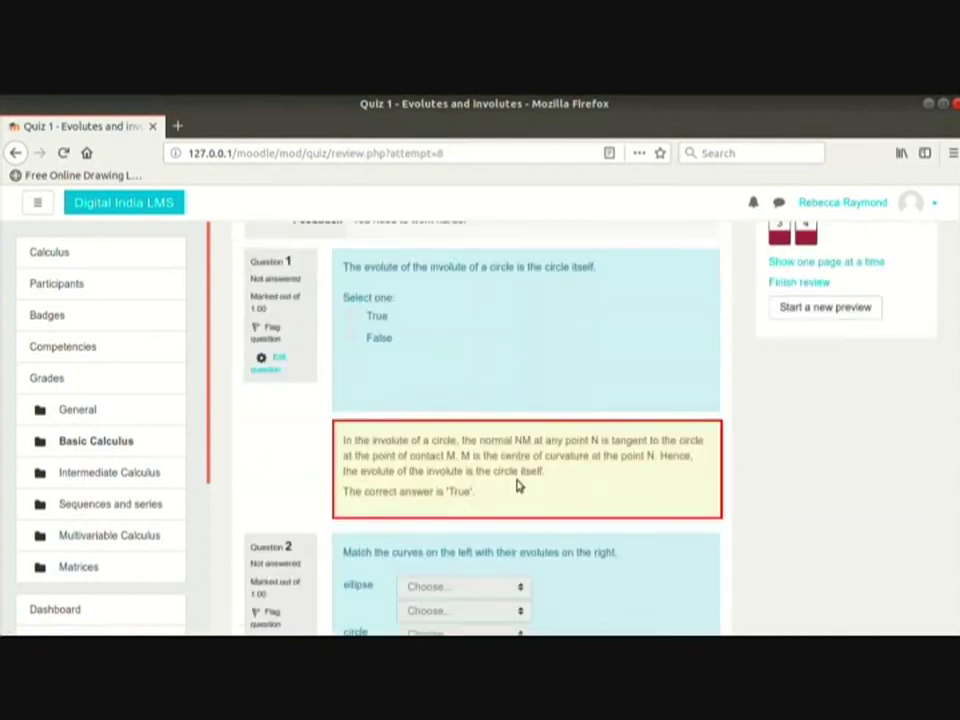
pyautogui.scroll(-15, 506, 510)
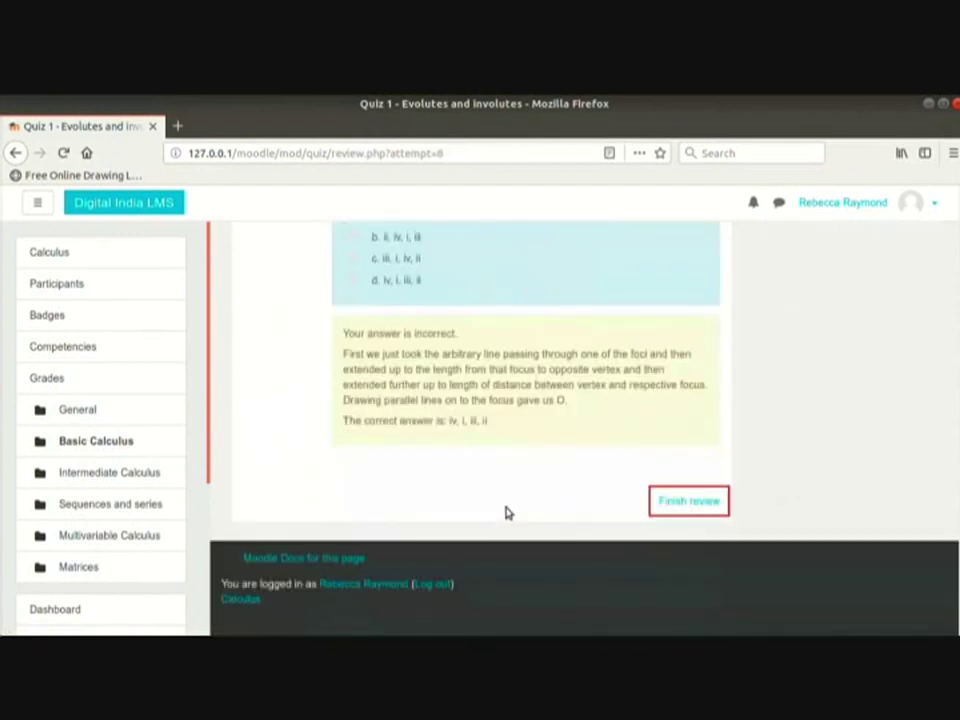
pyautogui.click(686, 500)
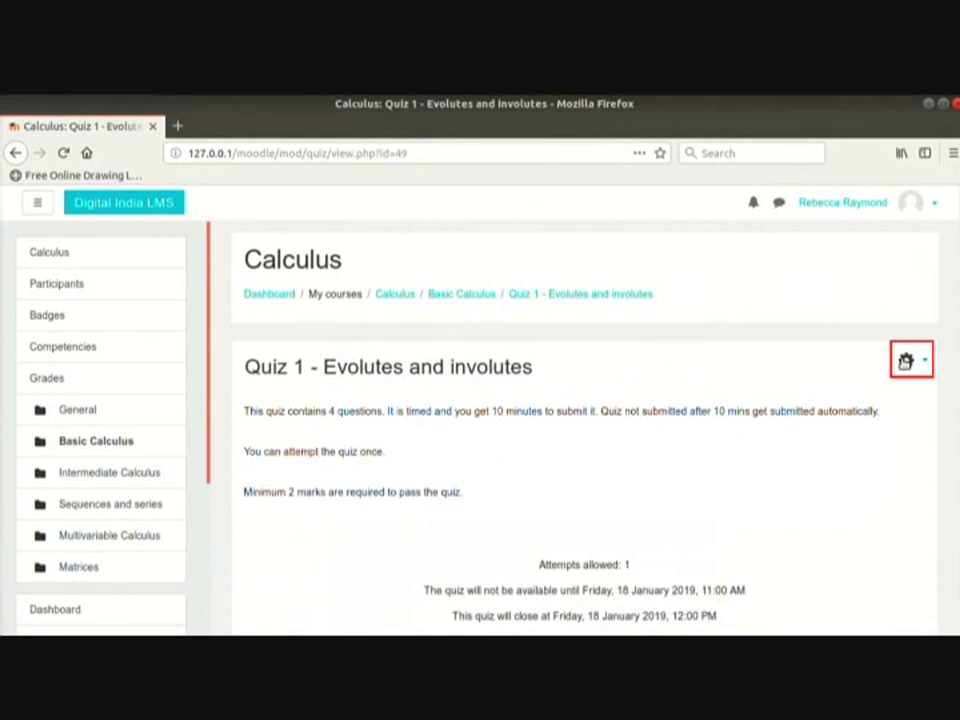
# - Open the question editing page of Quiz 1 - Evolutes and involutes and look over its sections
pyautogui.click(906, 361)
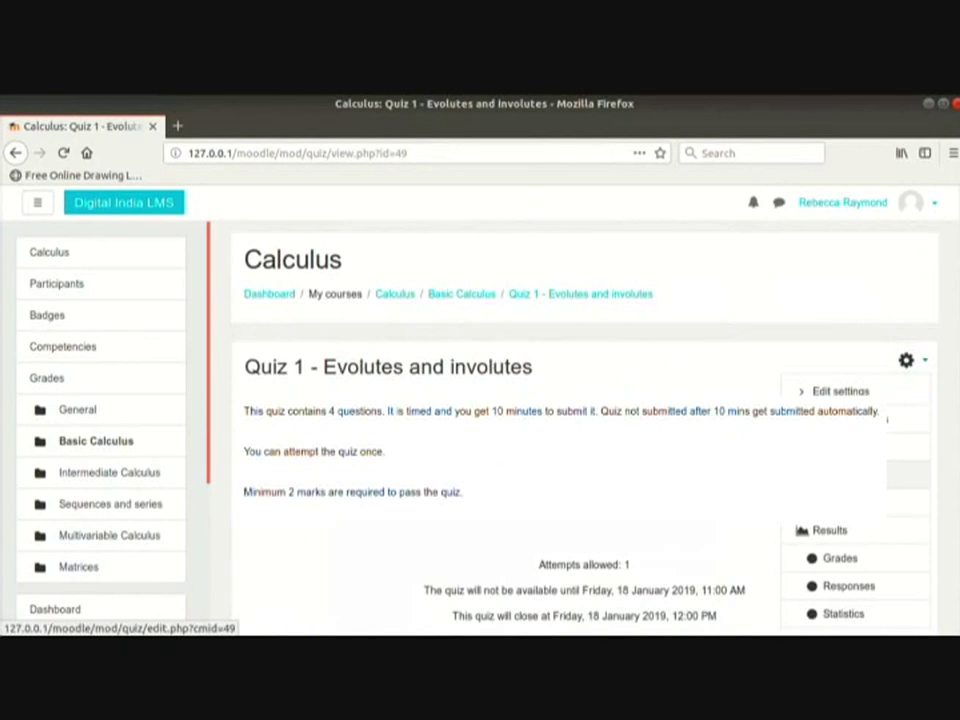
pyautogui.click(853, 476)
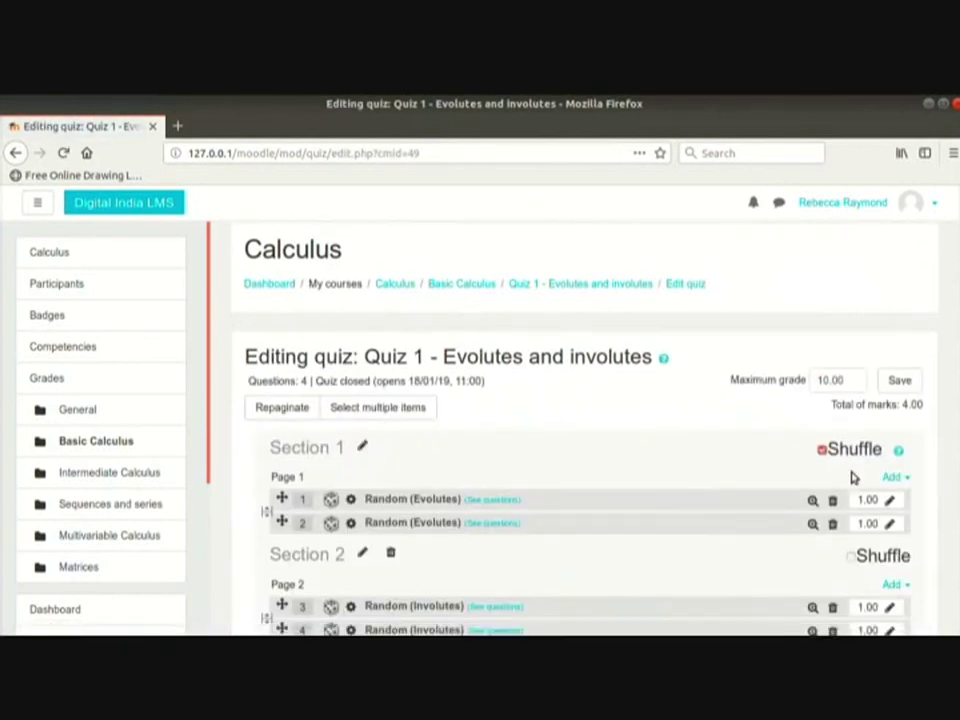
pyautogui.scroll(-2, 853, 478)
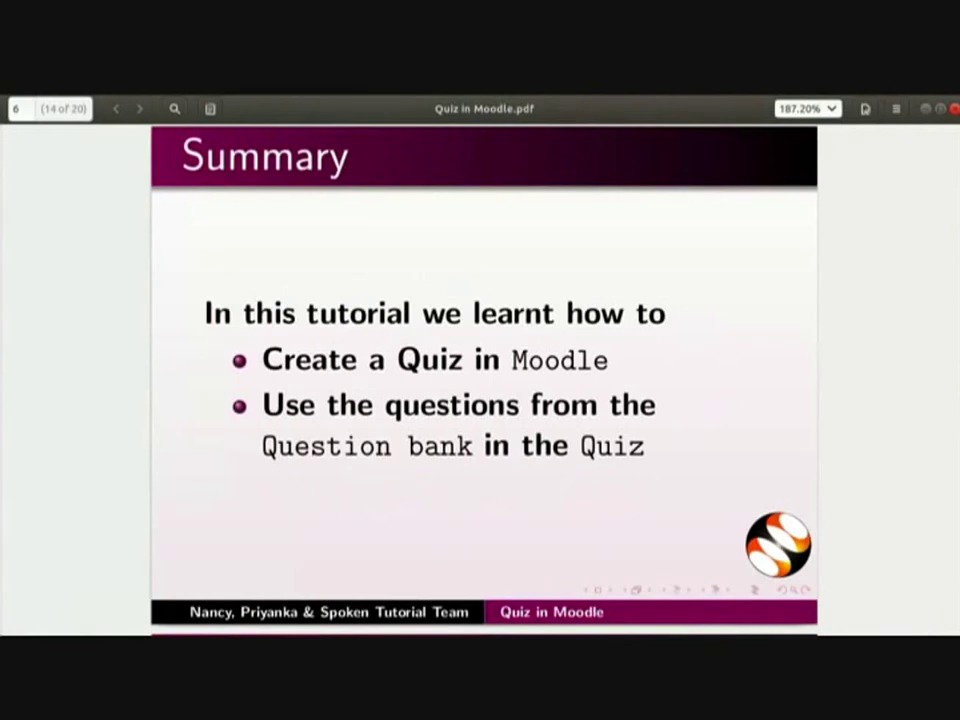
pyautogui.press('pagedown')
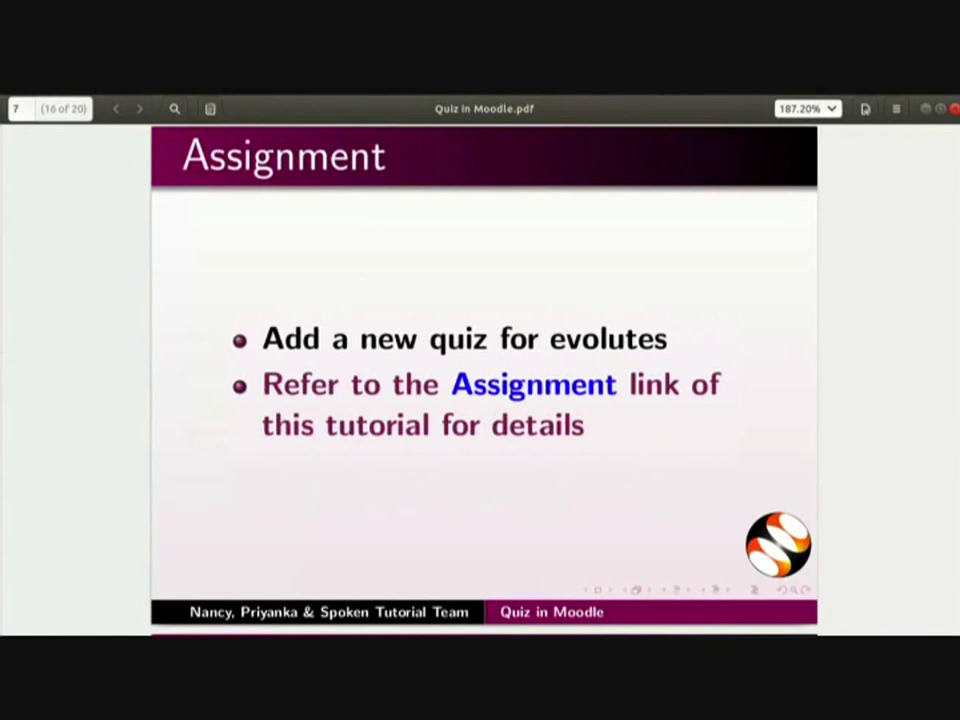